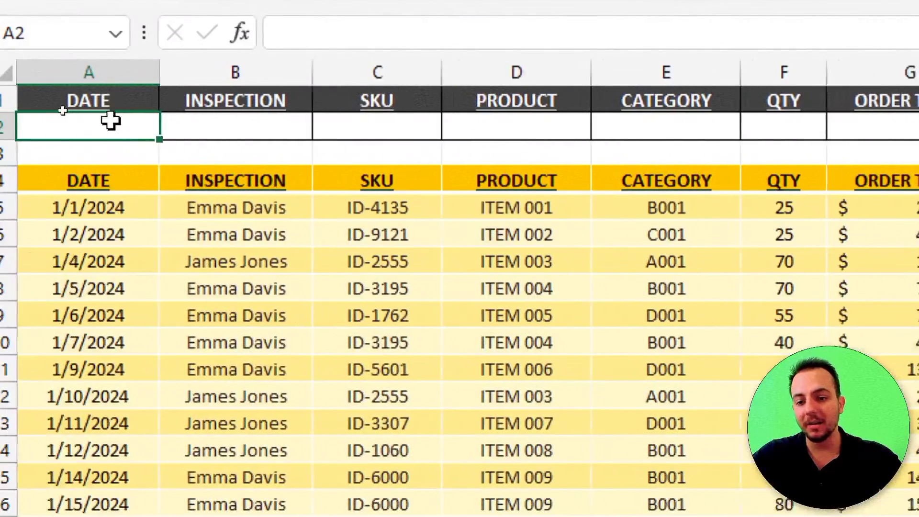
# Enter an inspector's name in B2 and Item 001 in D2 as criteria
pyautogui.click(126, 115)
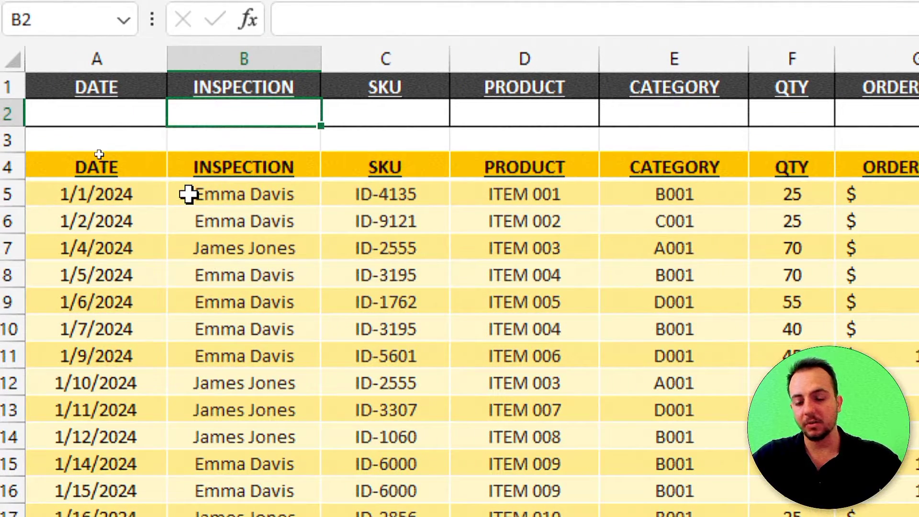
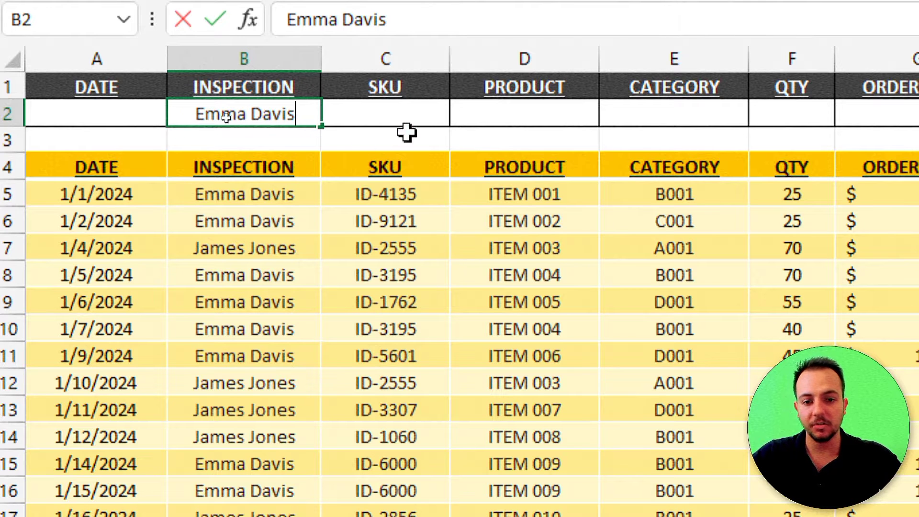
pyautogui.click(545, 109)
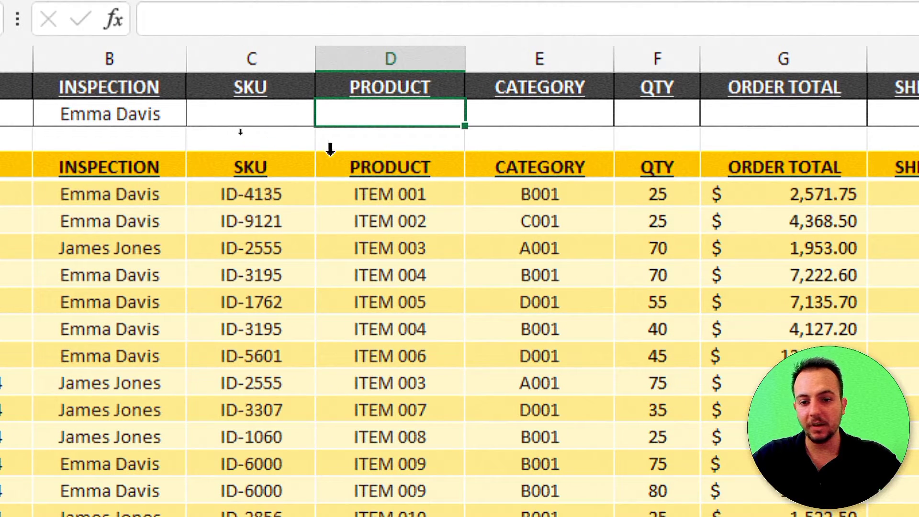
pyautogui.write('Ite')
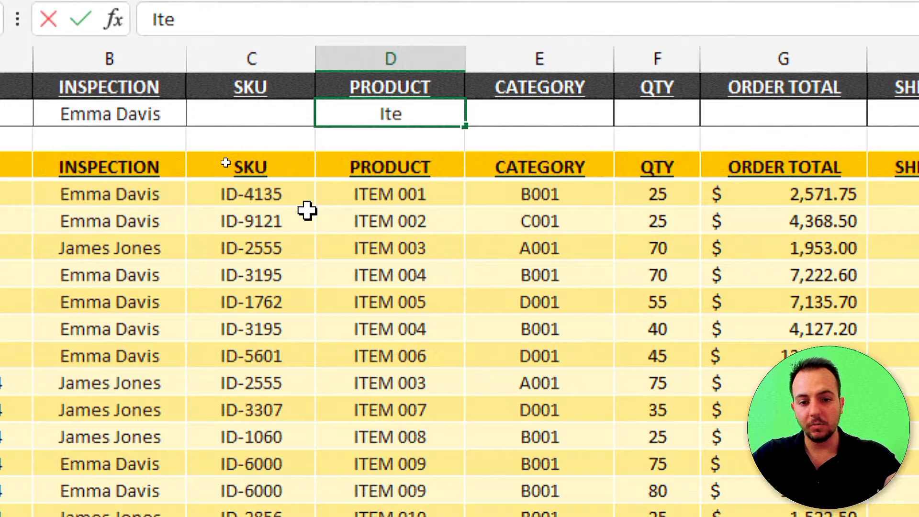
pyautogui.write('m 001')
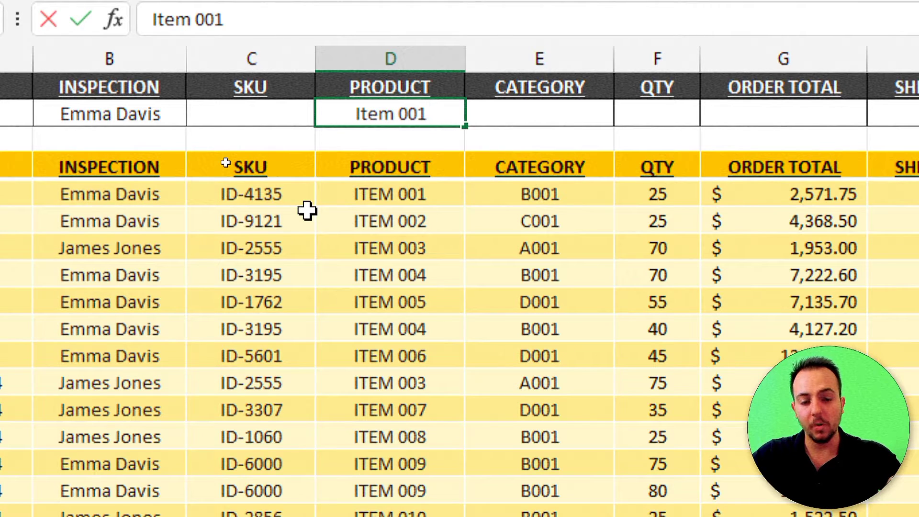
# Filter the table by those criteria, then clear the filter to show all rows
pyautogui.press('Return')
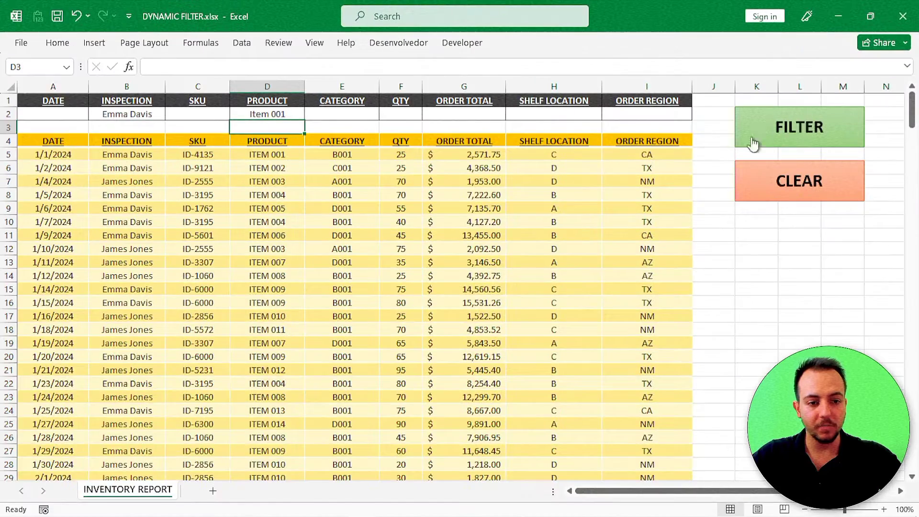
pyautogui.click(753, 144)
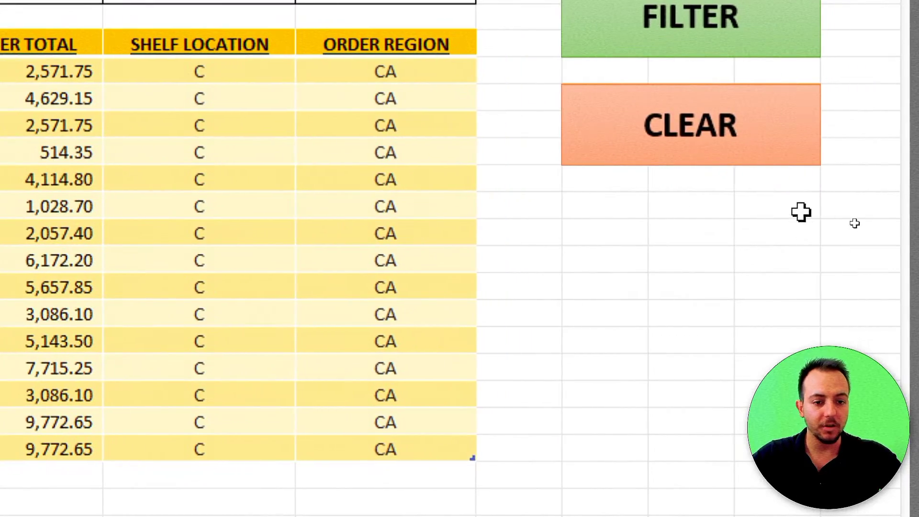
pyautogui.click(807, 196)
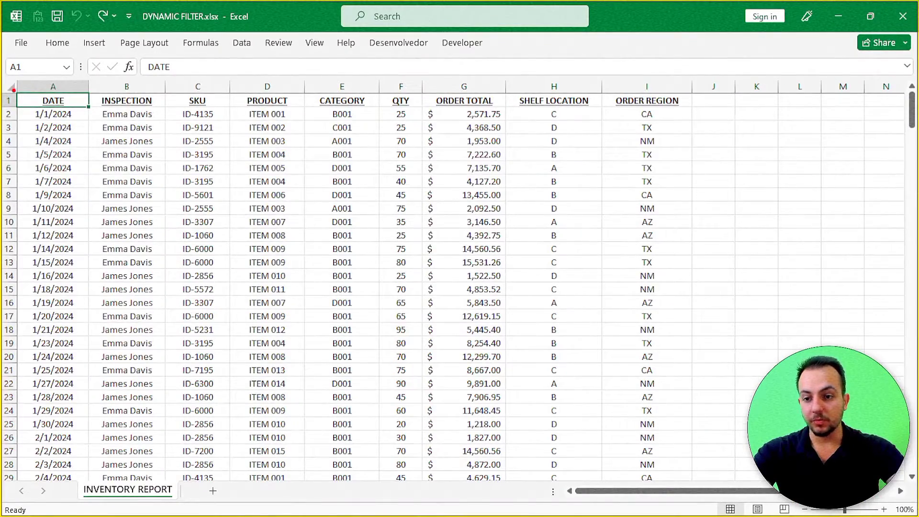
# Insert three blank rows above the header, moving it to row 4
pyautogui.moveTo(13, 89)
pyautogui.mouseDown()
pyautogui.moveTo(671, 302)
pyautogui.moveTo(697, 486)
pyautogui.mouseUp()
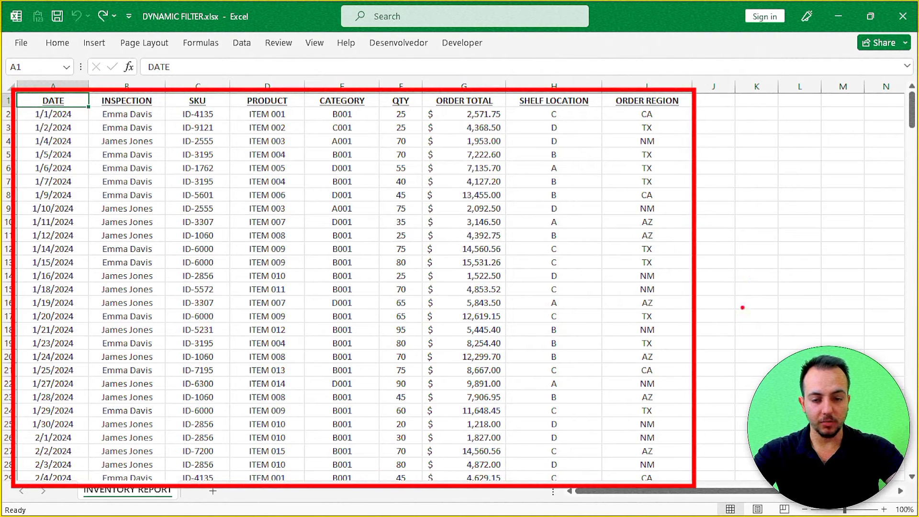
pyautogui.moveTo(733, 271); pyautogui.dragTo(822, 170)
pyautogui.hotkey('ctrl', 'z')
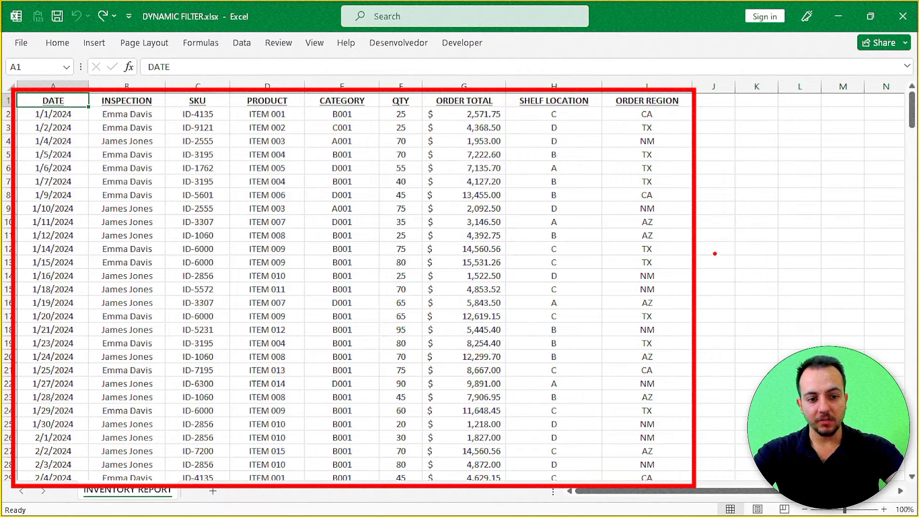
pyautogui.moveTo(715, 254); pyautogui.dragTo(719, 145)
pyautogui.press('Escape')
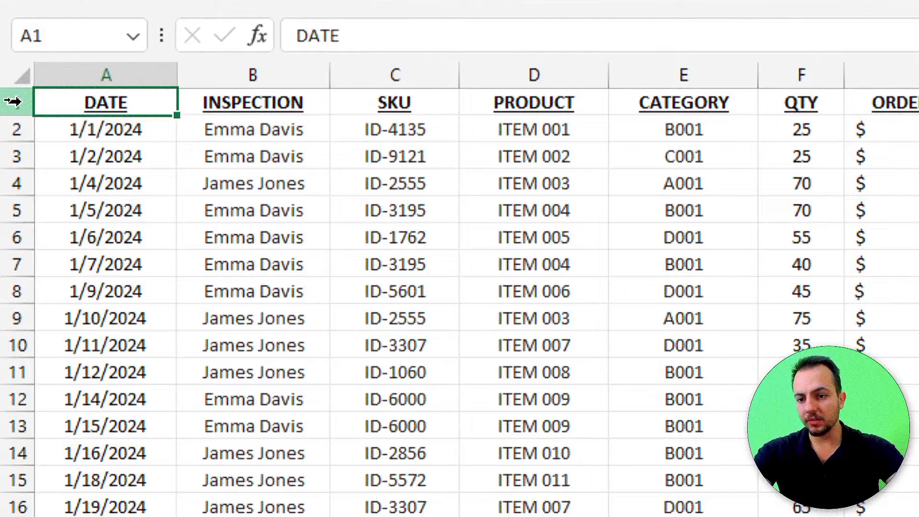
pyautogui.moveTo(9, 97); pyautogui.dragTo(17, 151)
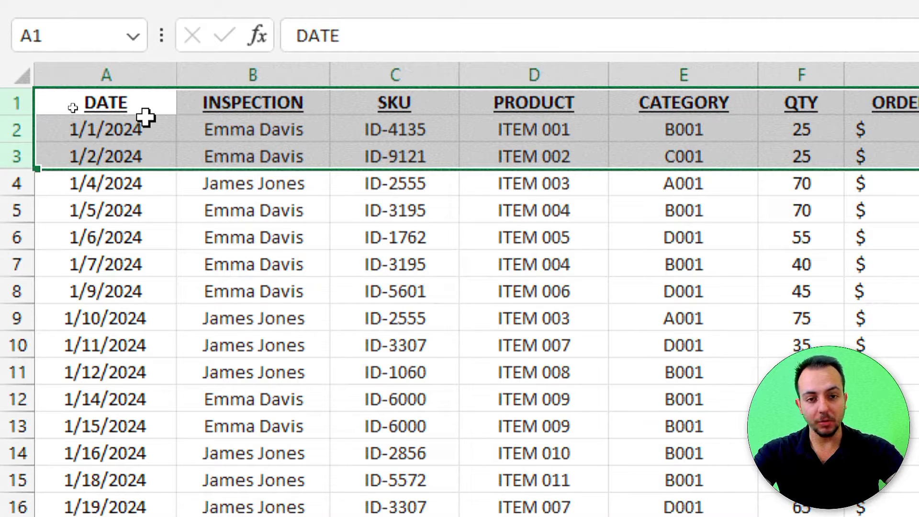
pyautogui.moveTo(15, 102); pyautogui.dragTo(22, 154)
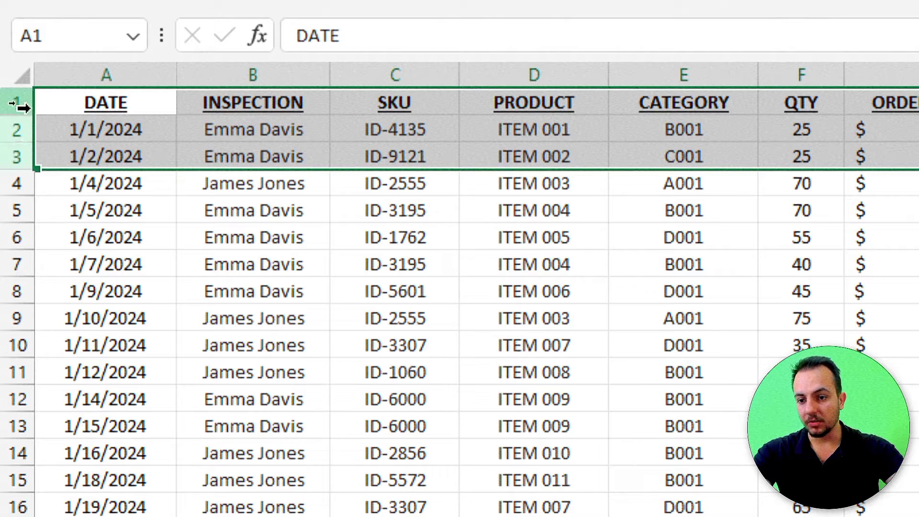
pyautogui.rightClick(21, 122)
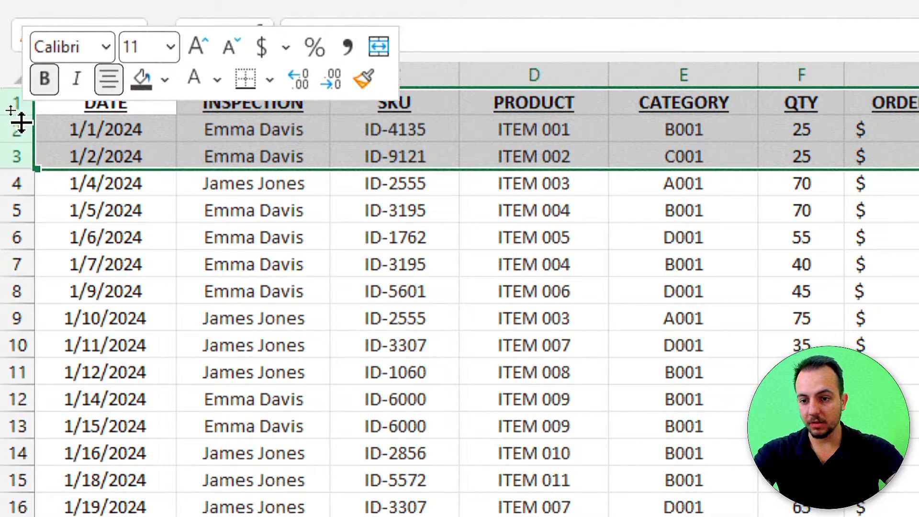
pyautogui.click(127, 394)
pyautogui.click(173, 295)
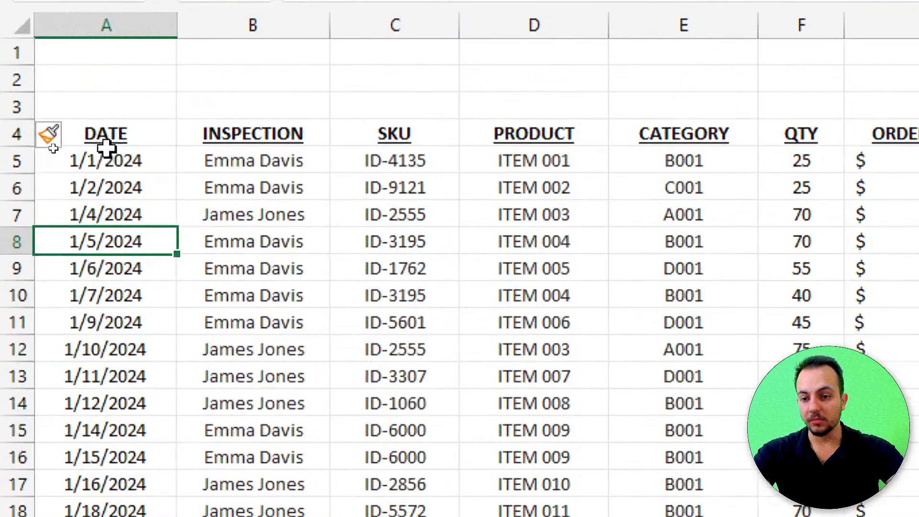
# Copy the header and first record from A4:I5 to A1, then select A1:I2
pyautogui.moveTo(51, 147); pyautogui.dragTo(186, 146)
pyautogui.moveTo(374, 144); pyautogui.dragTo(800, 158)
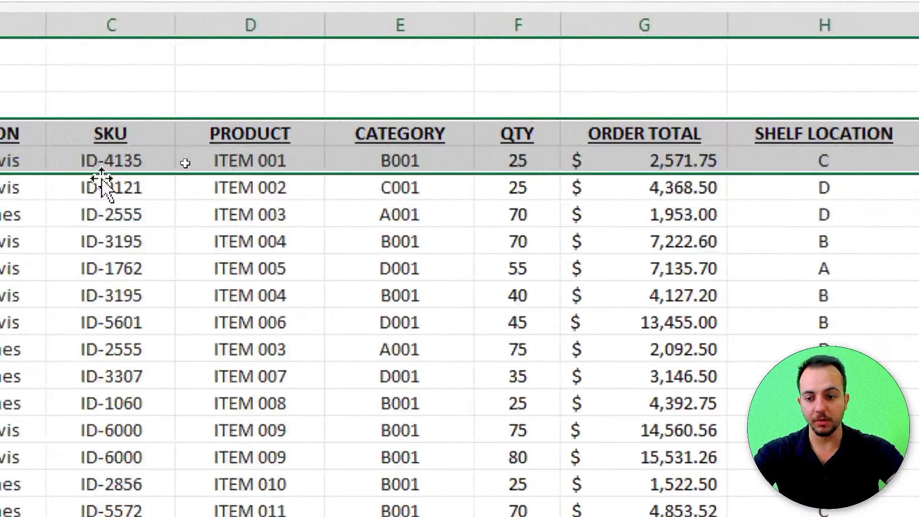
pyautogui.hotkey('ctrl', 'c')
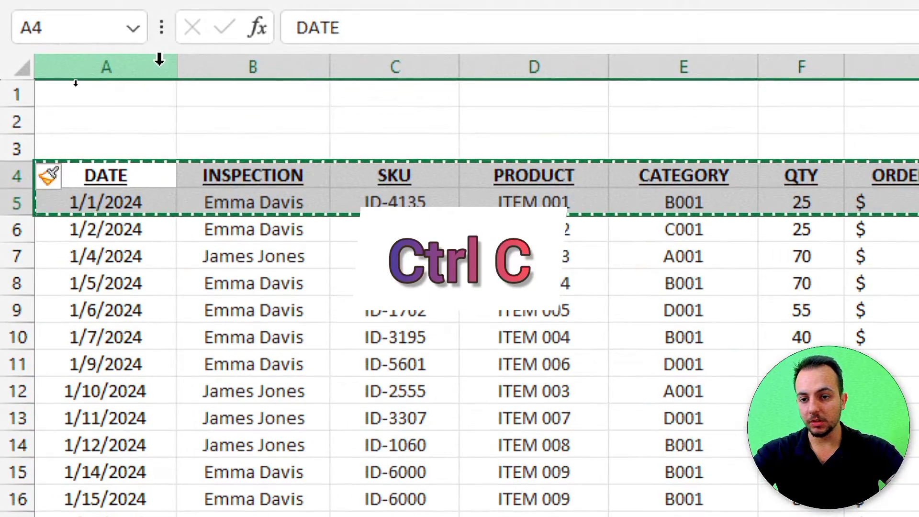
pyautogui.click(96, 91)
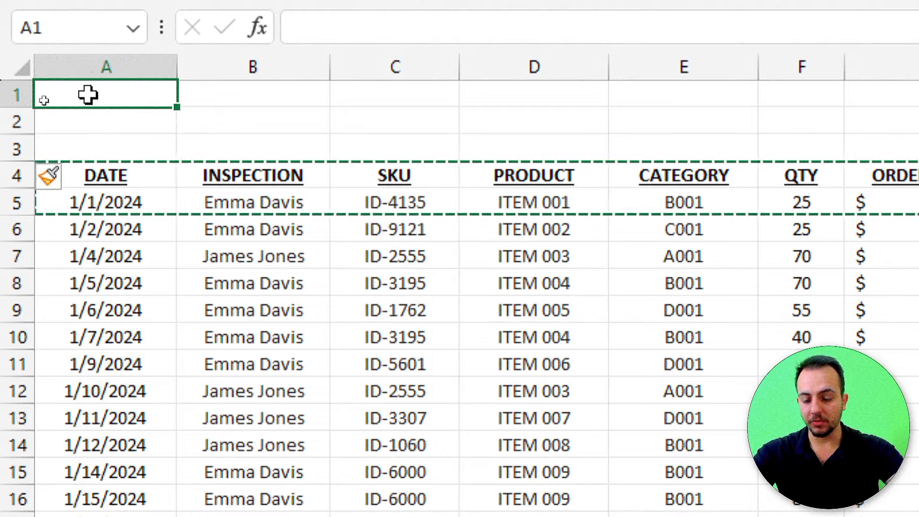
pyautogui.hotkey('ctrl', 'v')
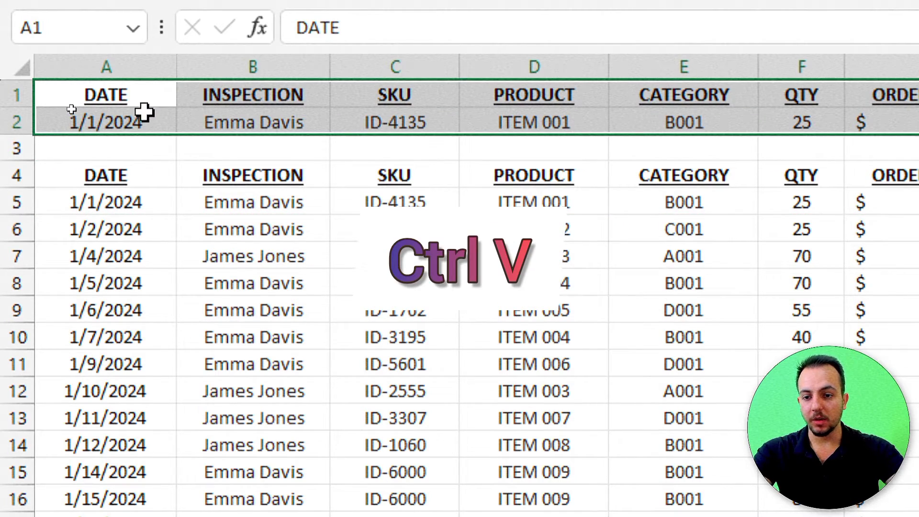
pyautogui.click(137, 104)
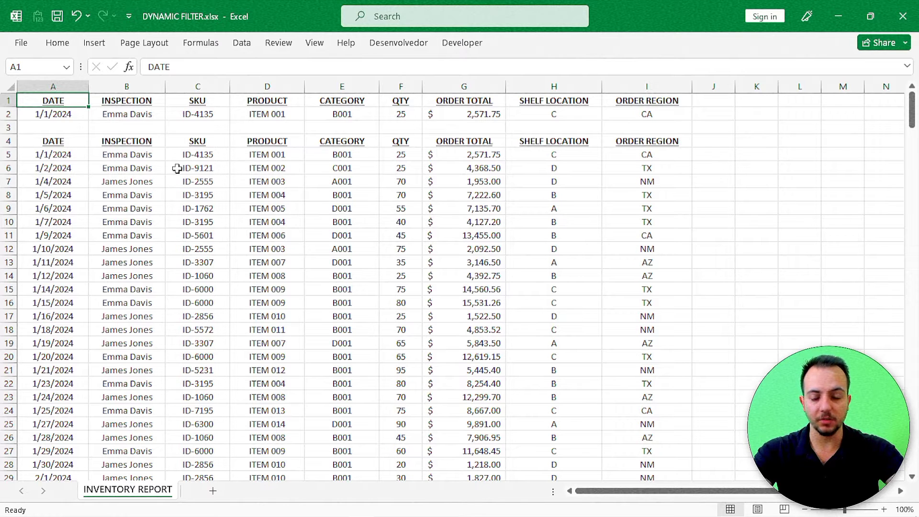
pyautogui.moveTo(41, 98); pyautogui.dragTo(646, 113)
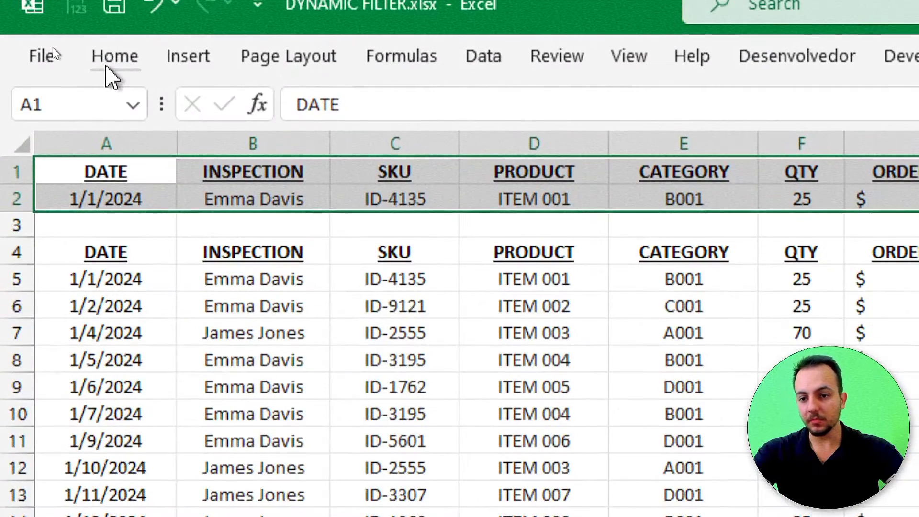
# Apply All Borders to the criteria rows A1:I2
pyautogui.click(56, 46)
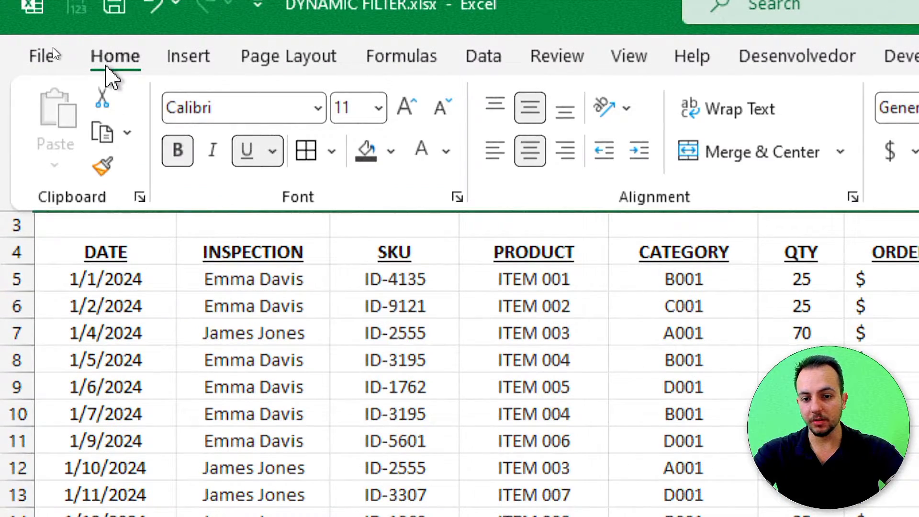
pyautogui.click(331, 151)
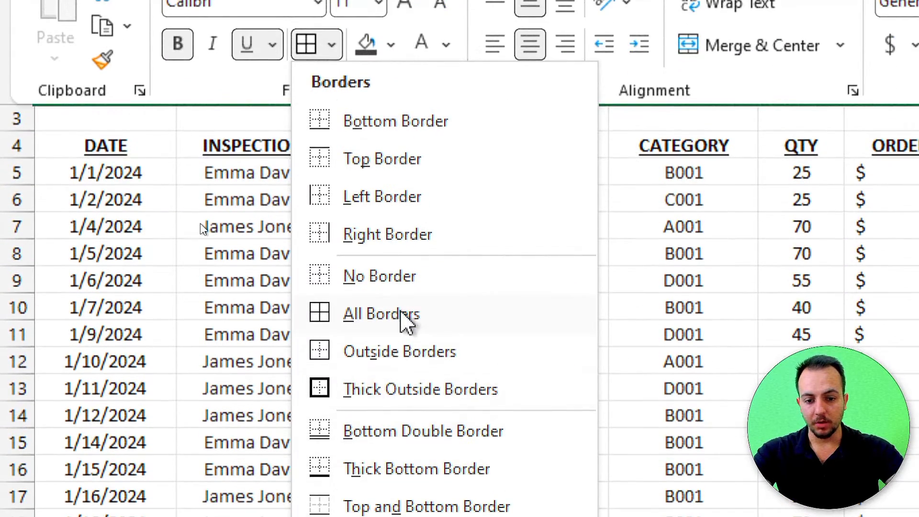
pyautogui.click(404, 321)
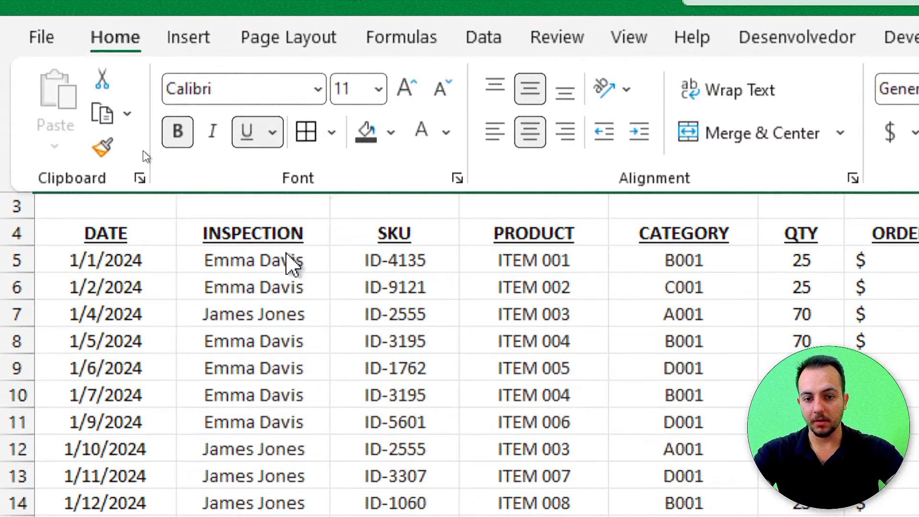
pyautogui.click(159, 145)
# Give header cells A1:I1 a dark grey fill with white text
pyautogui.moveTo(143, 148); pyautogui.dragTo(802, 141)
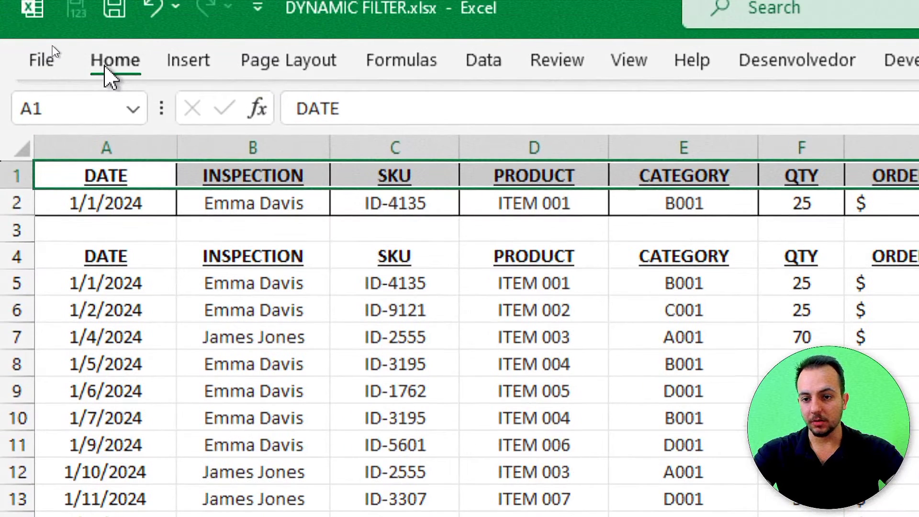
pyautogui.click(113, 59)
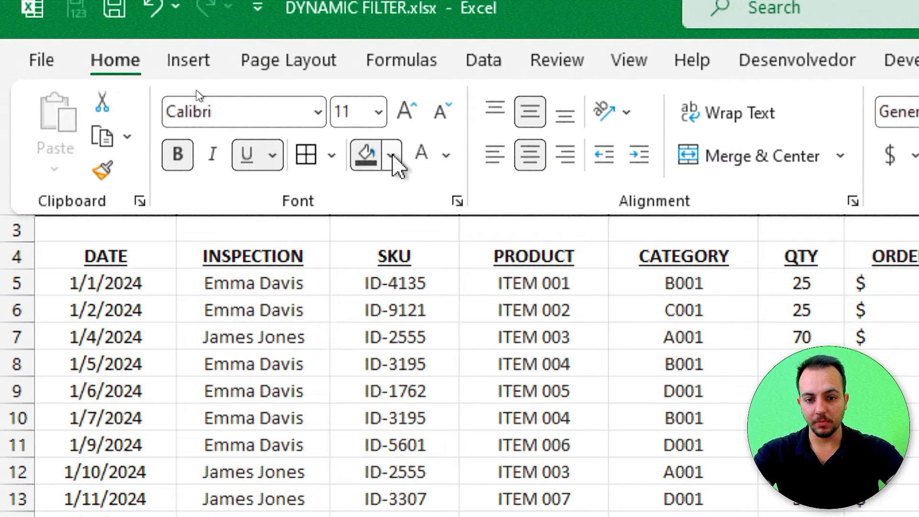
pyautogui.click(391, 156)
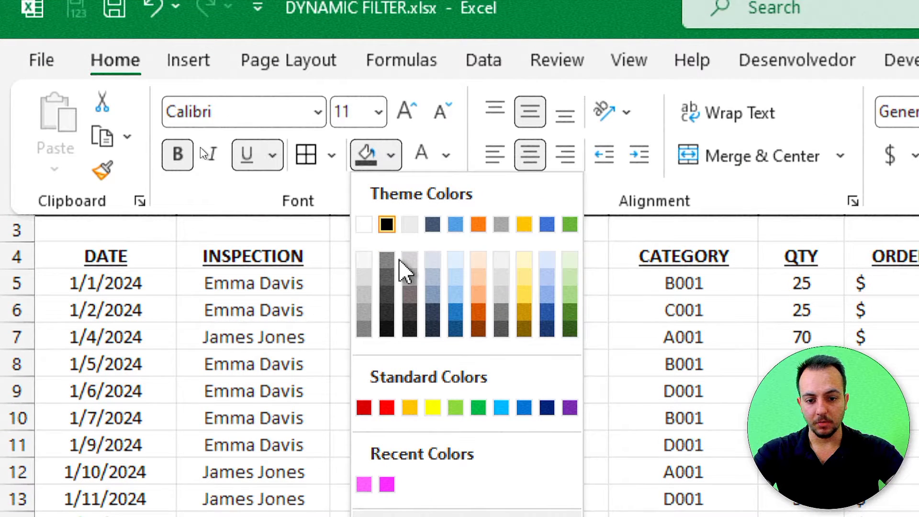
pyautogui.click(388, 295)
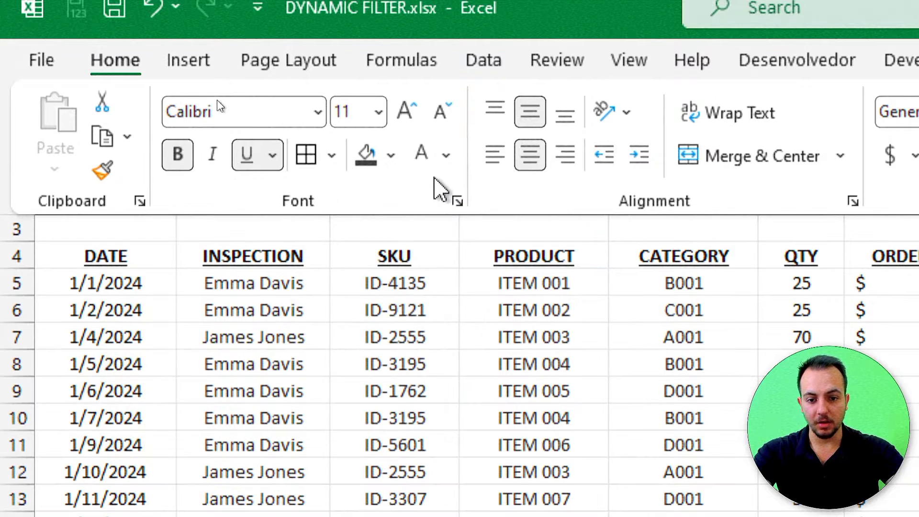
pyautogui.click(446, 156)
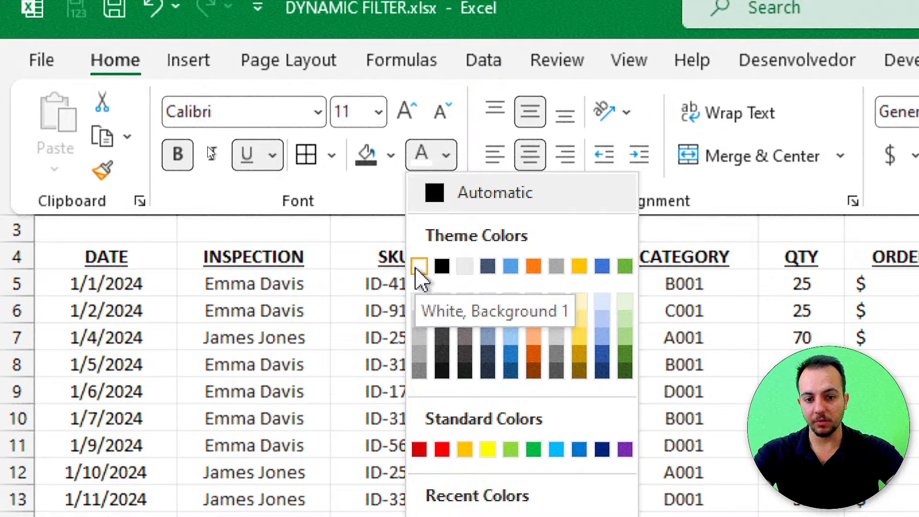
pyautogui.click(419, 267)
pyautogui.click(186, 247)
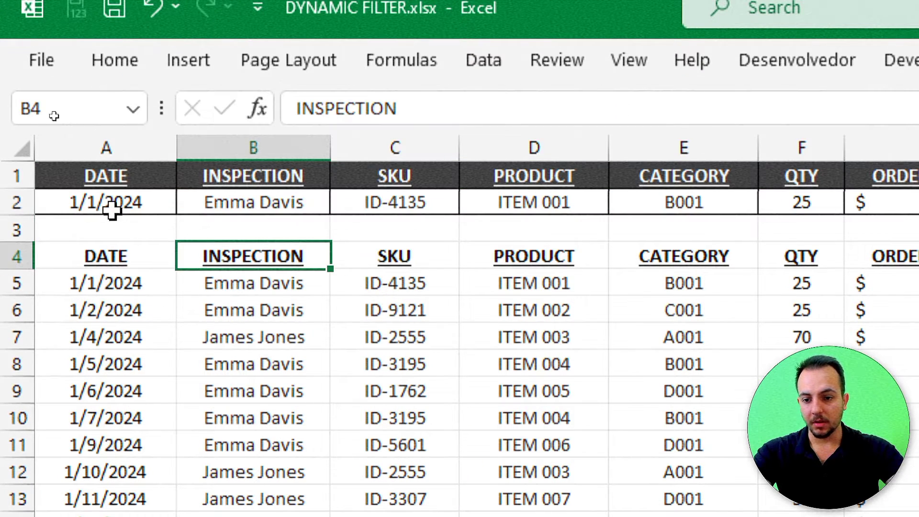
pyautogui.moveTo(95, 194); pyautogui.dragTo(801, 199)
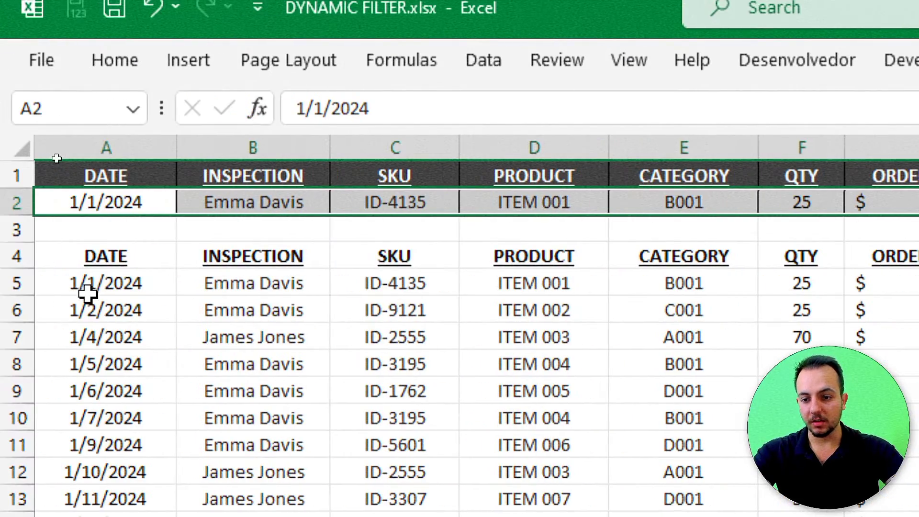
# Delete the copied record values from A2:I2, leaving a blank criteria row
pyautogui.press('Delete')
pyautogui.click(139, 263)
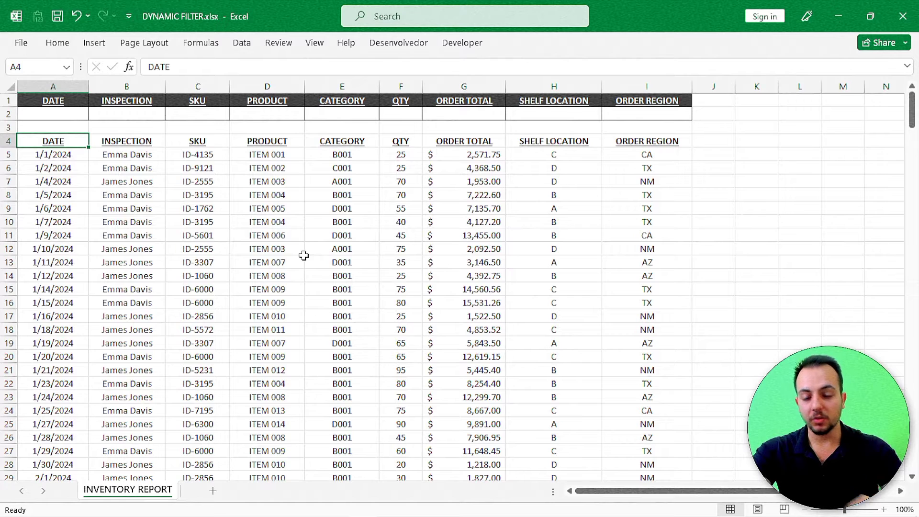
pyautogui.click(267, 195)
pyautogui.click(401, 235)
pyautogui.click(127, 209)
pyautogui.click(342, 222)
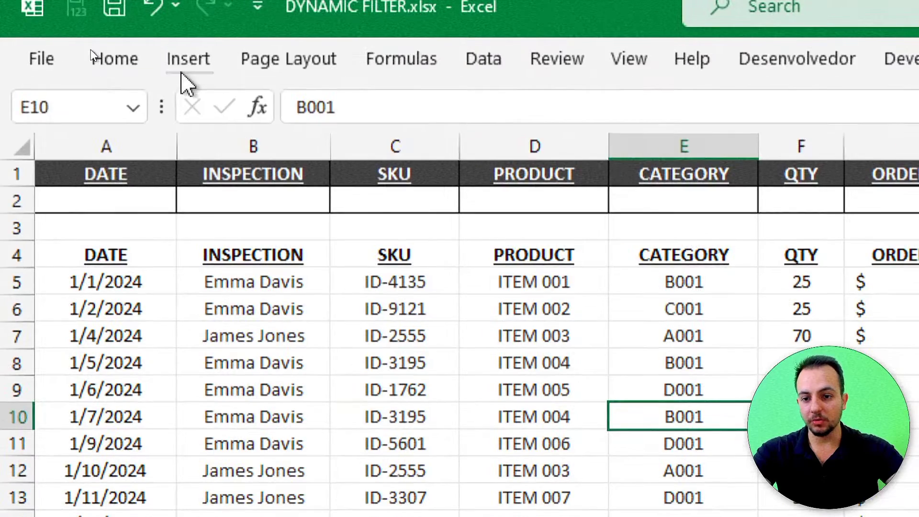
# Convert $A$4:$I$291 into a table with row 4 as headers
pyautogui.click(94, 44)
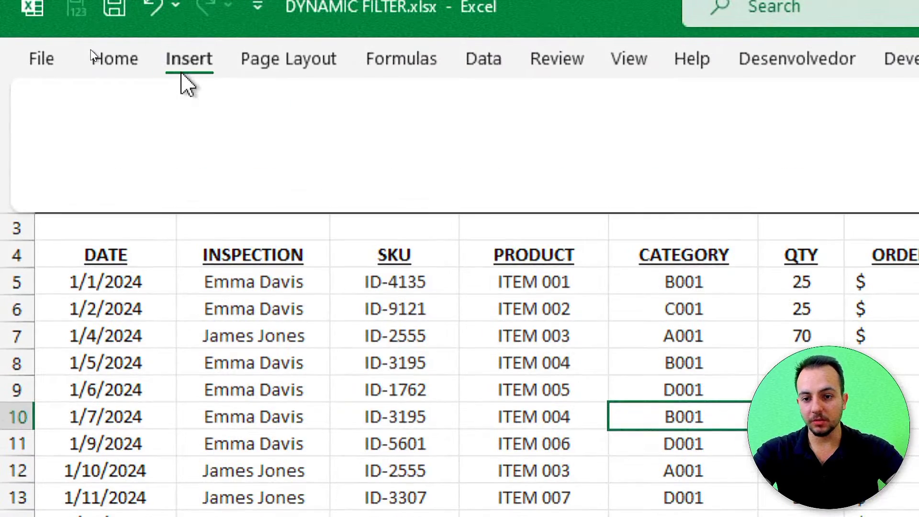
pyautogui.click(271, 158)
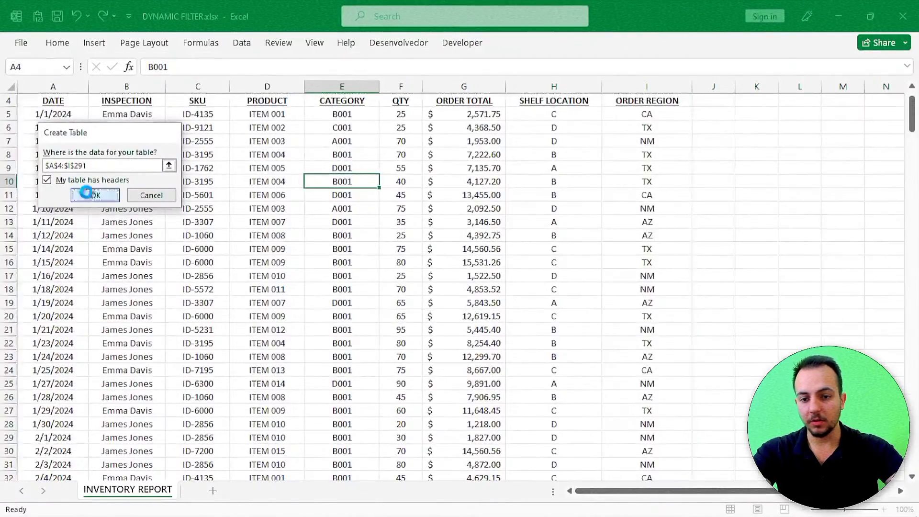
pyautogui.click(173, 220)
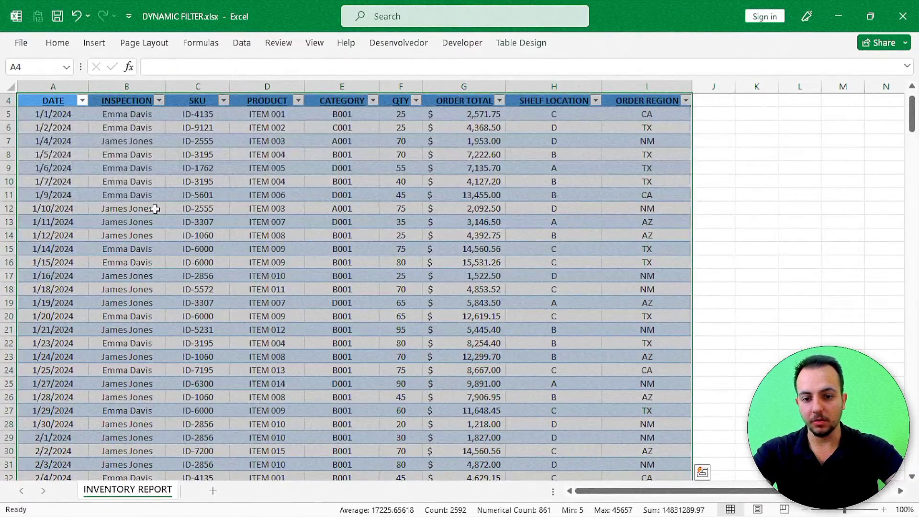
pyautogui.click(127, 245)
pyautogui.scroll(1, 193, 198)
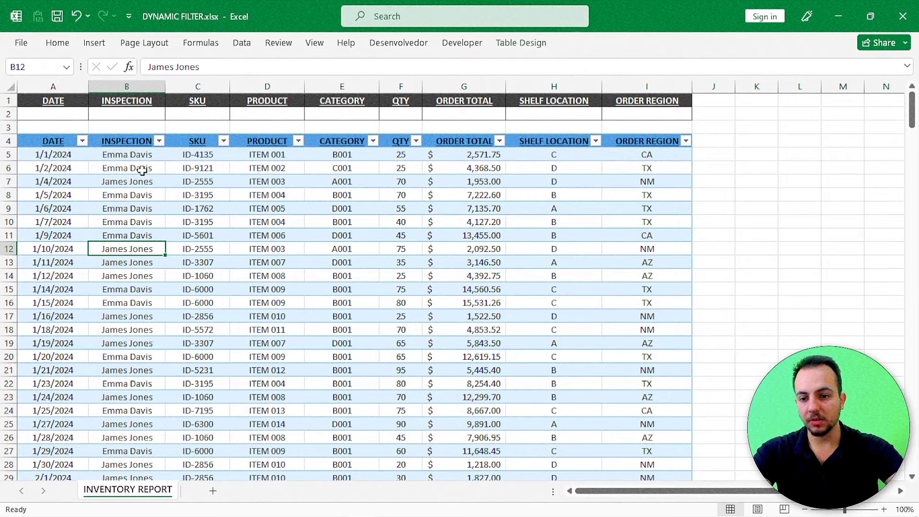
pyautogui.click(46, 143)
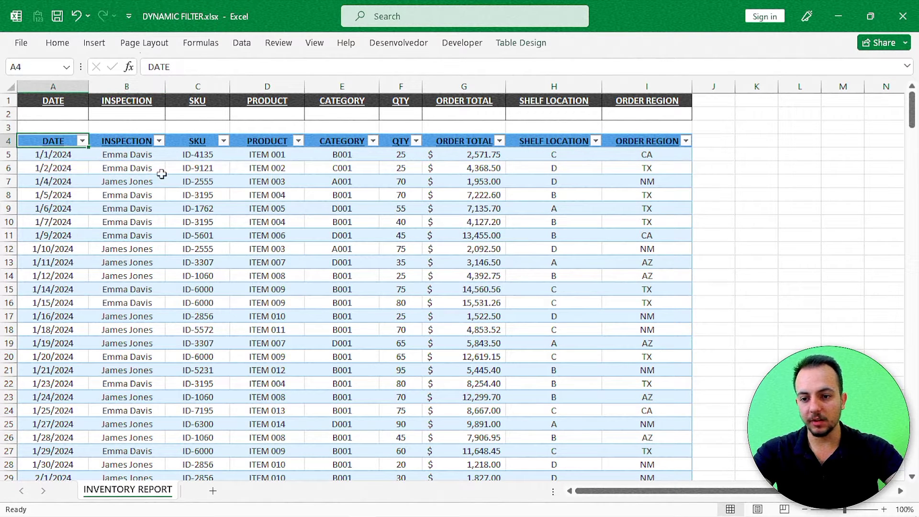
# Apply the orange medium banded table style to the inventory table
pyautogui.click(521, 43)
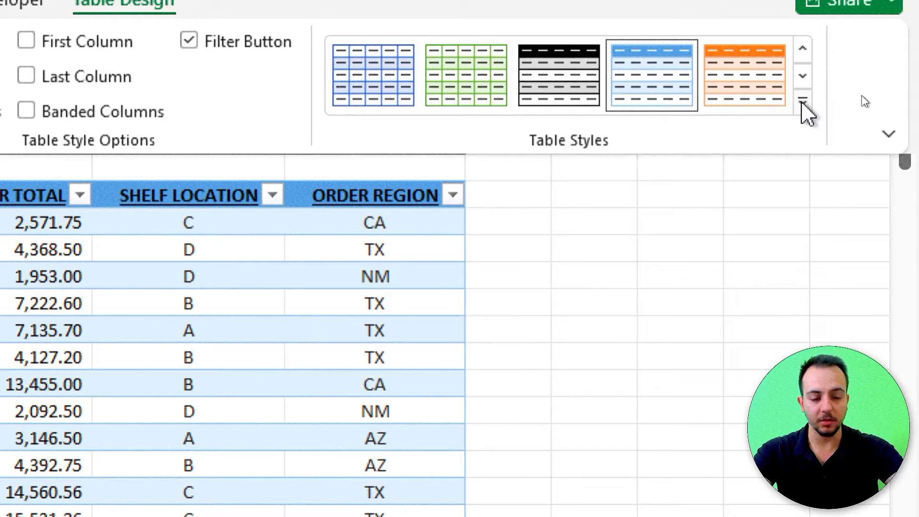
pyautogui.click(805, 104)
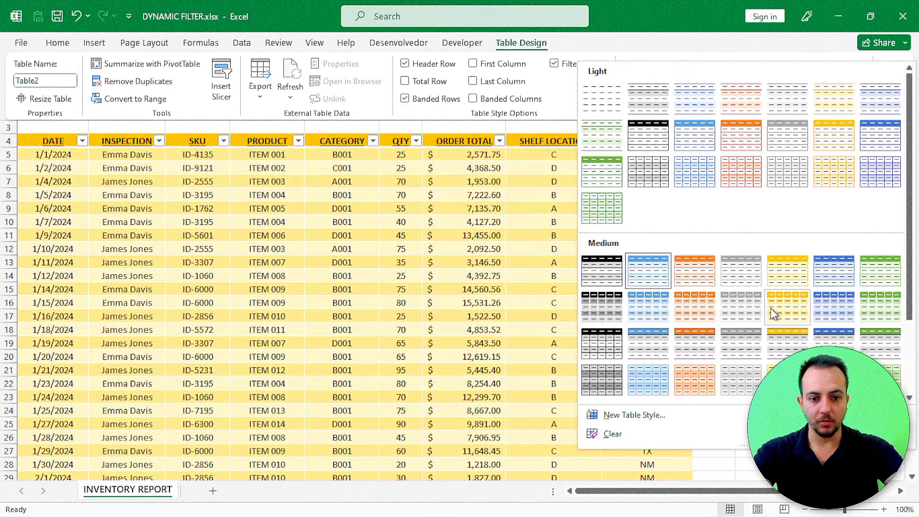
pyautogui.click(772, 310)
pyautogui.hotkey('ctrl', 'F1')
pyautogui.click(177, 209)
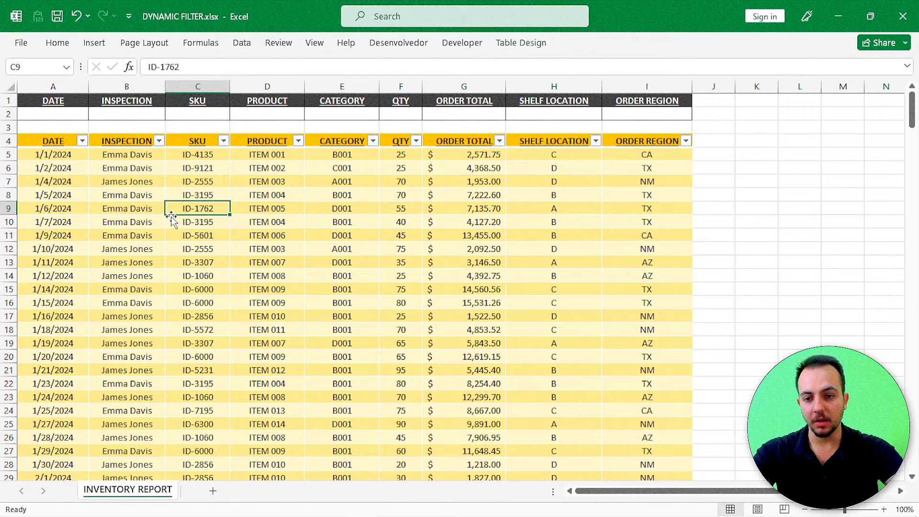
pyautogui.hotkey('ctrl', 'z')
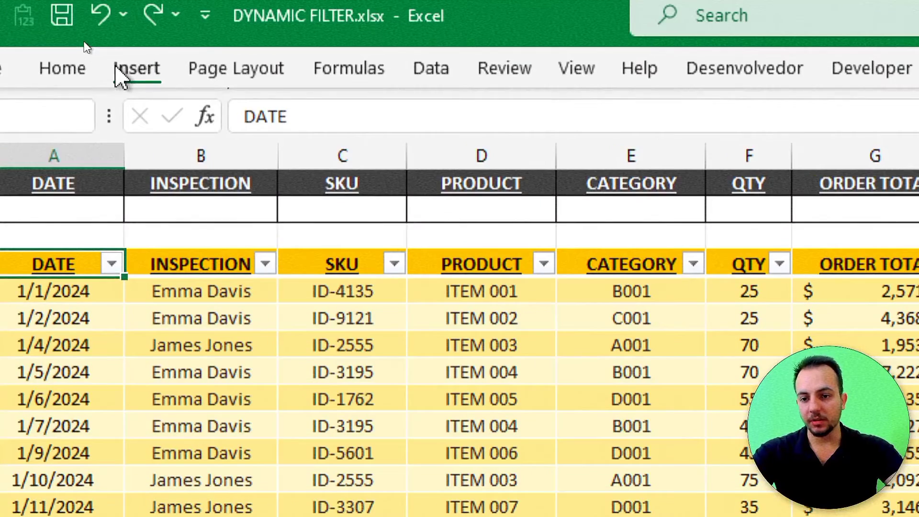
# Draw a rectangle over K1:M3 and label it FILTER
pyautogui.click(120, 77)
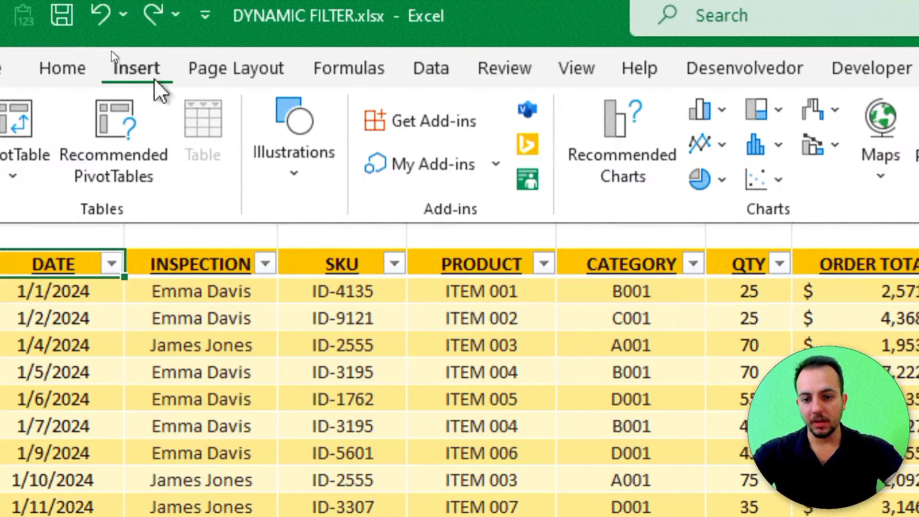
pyautogui.click(267, 148)
pyautogui.click(366, 299)
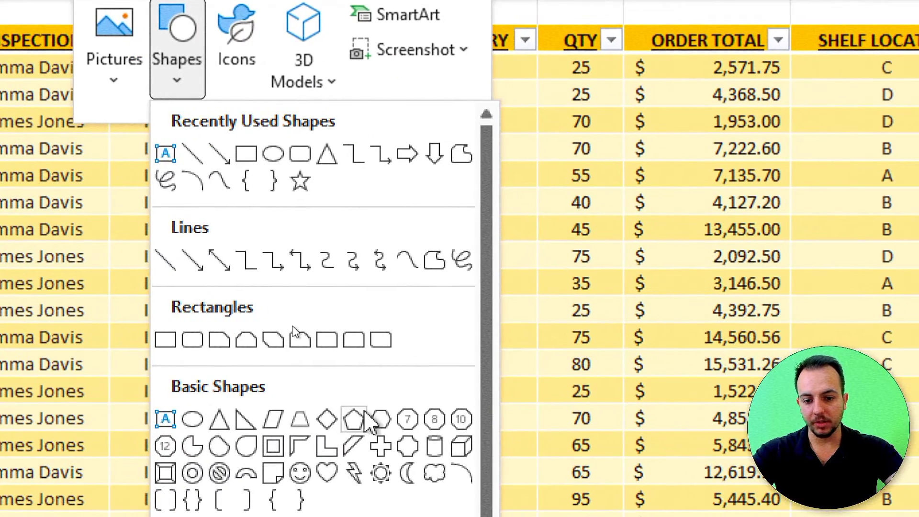
pyautogui.click(247, 154)
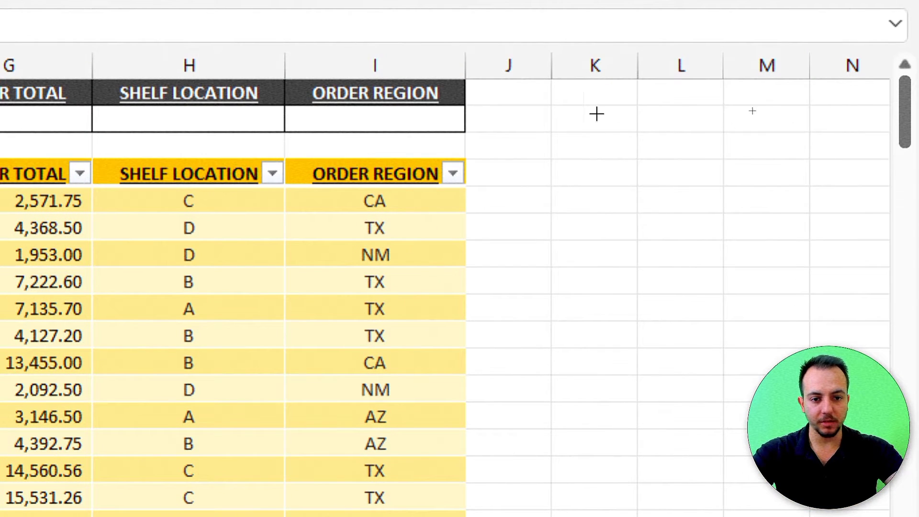
pyautogui.moveTo(548, 105); pyautogui.dragTo(809, 187)
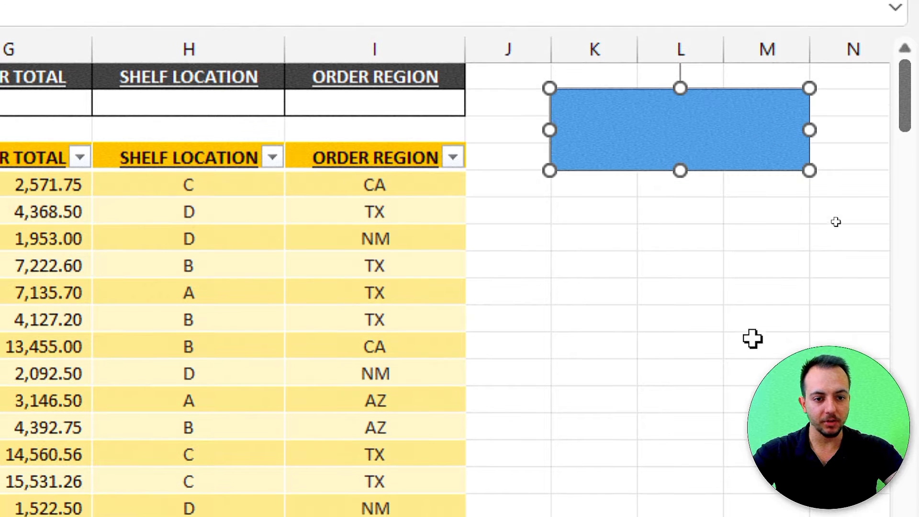
pyautogui.click(663, 130)
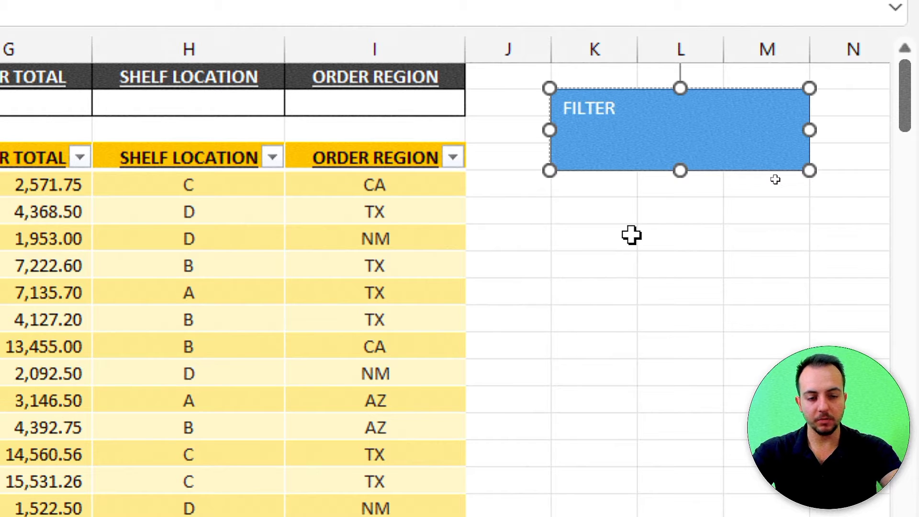
pyautogui.doubleClick(597, 109)
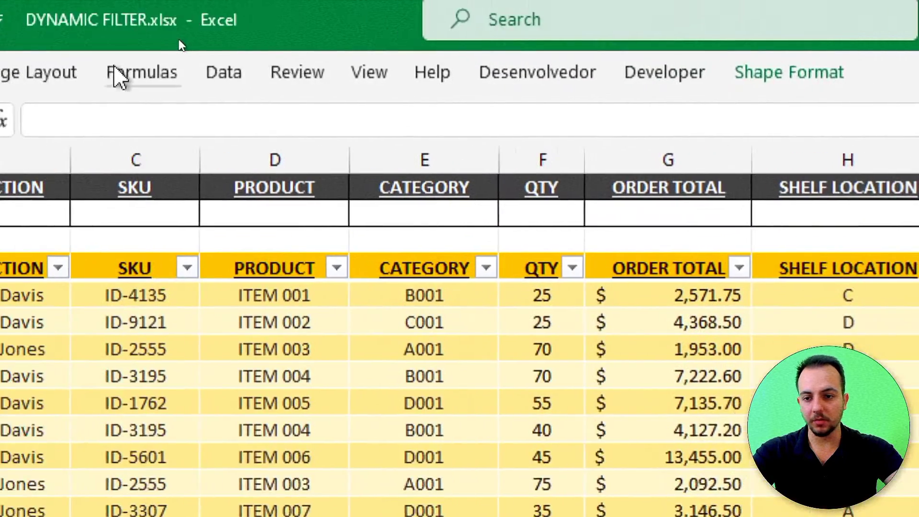
# Centre the FILTER label both ways, enlarge it to size 20, and bold it
pyautogui.click(98, 73)
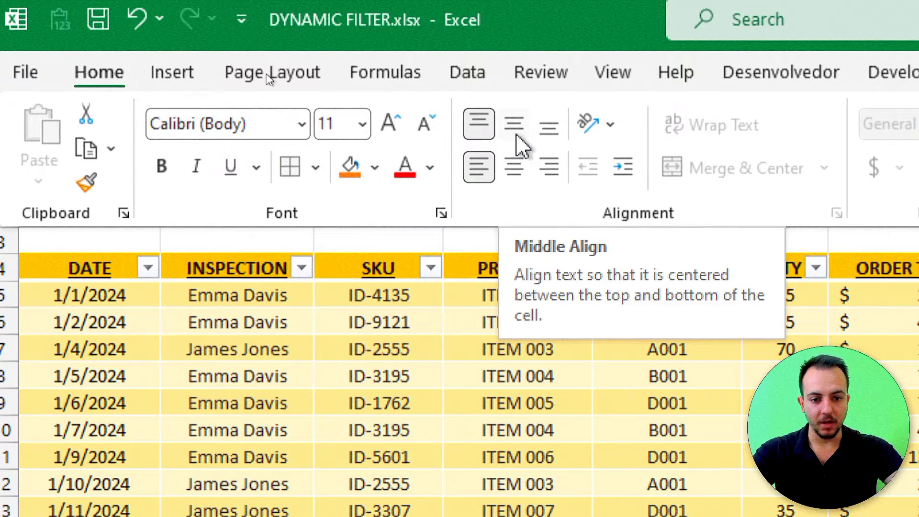
pyautogui.click(515, 125)
pyautogui.click(515, 166)
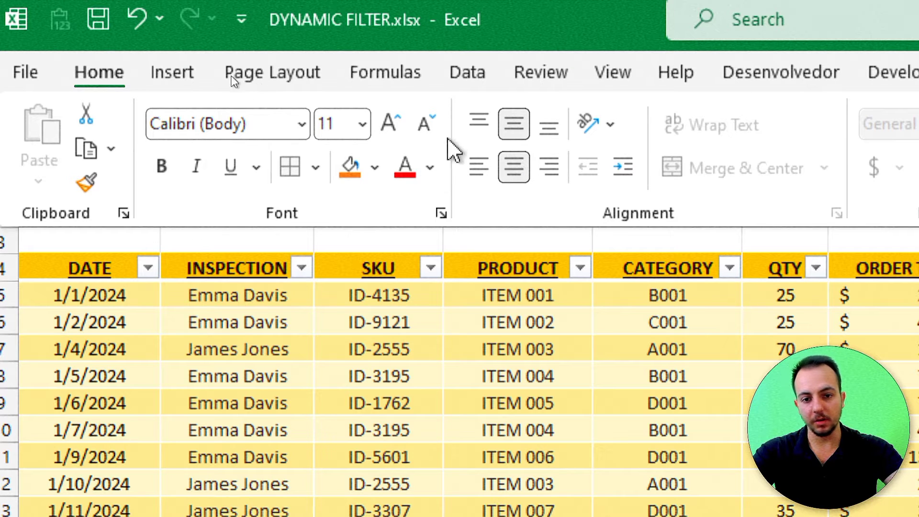
pyautogui.click(391, 125)
pyautogui.click(390, 124)
pyautogui.click(390, 124)
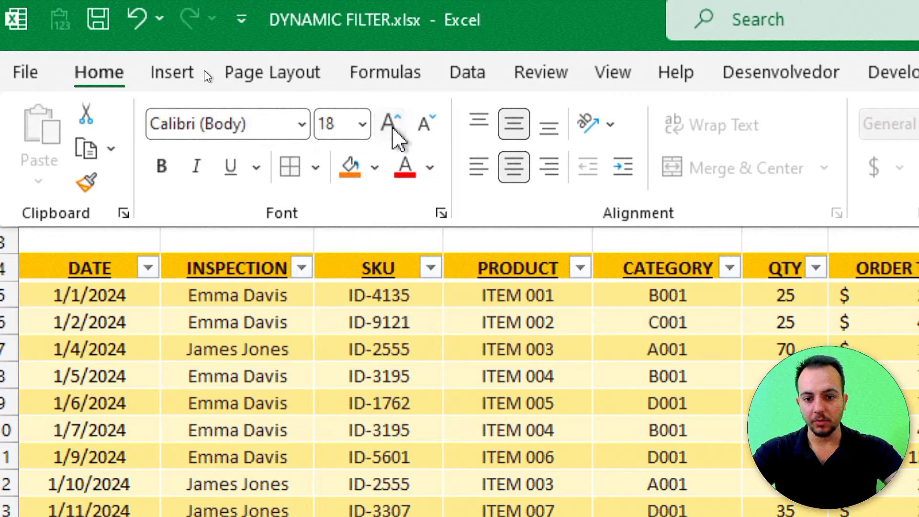
pyautogui.click(391, 125)
pyautogui.click(163, 166)
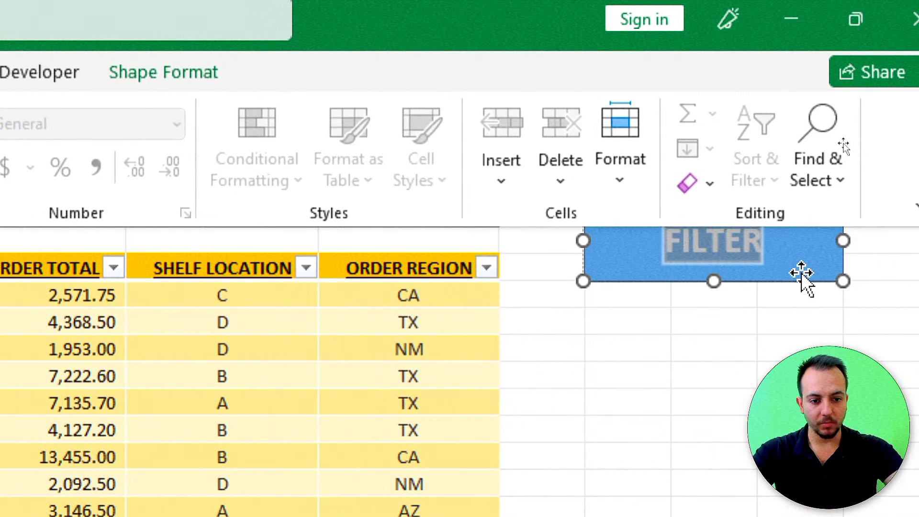
pyautogui.click(683, 339)
pyautogui.click(644, 314)
pyautogui.click(636, 278)
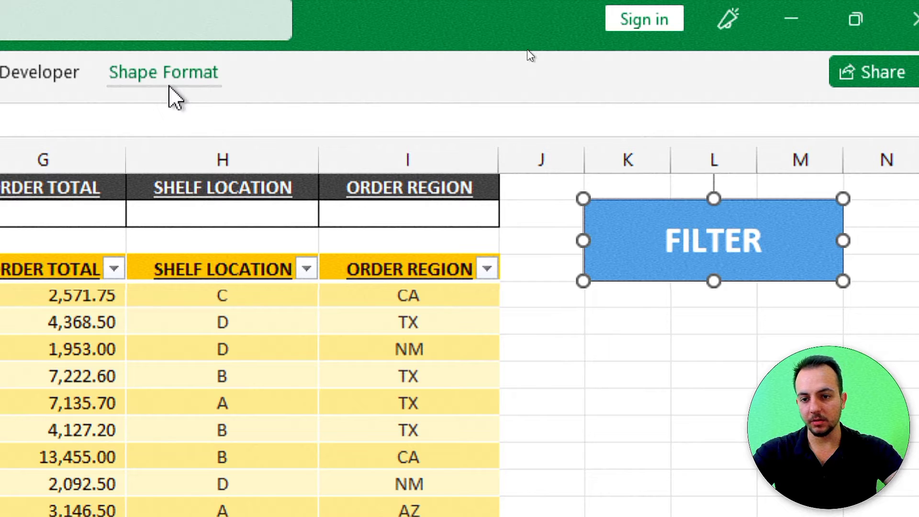
# Apply the light green shape style to the FILTER rectangle
pyautogui.click(170, 86)
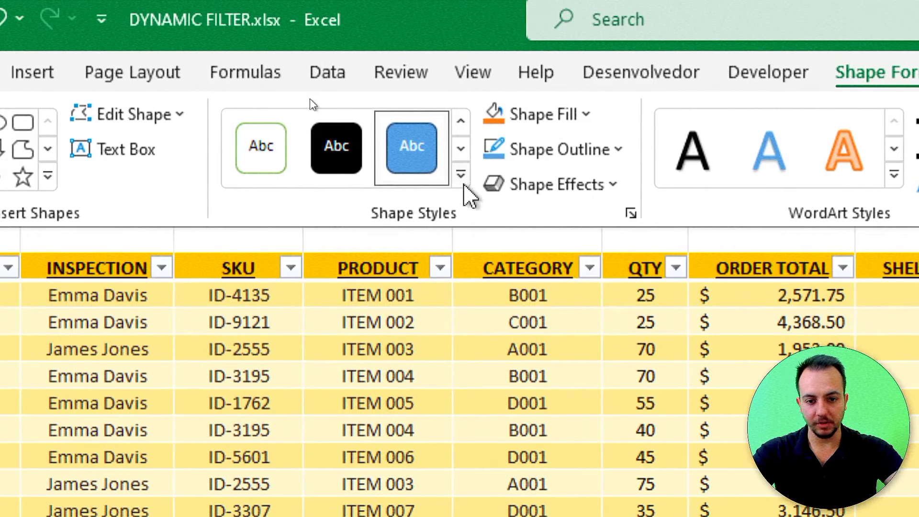
pyautogui.click(460, 174)
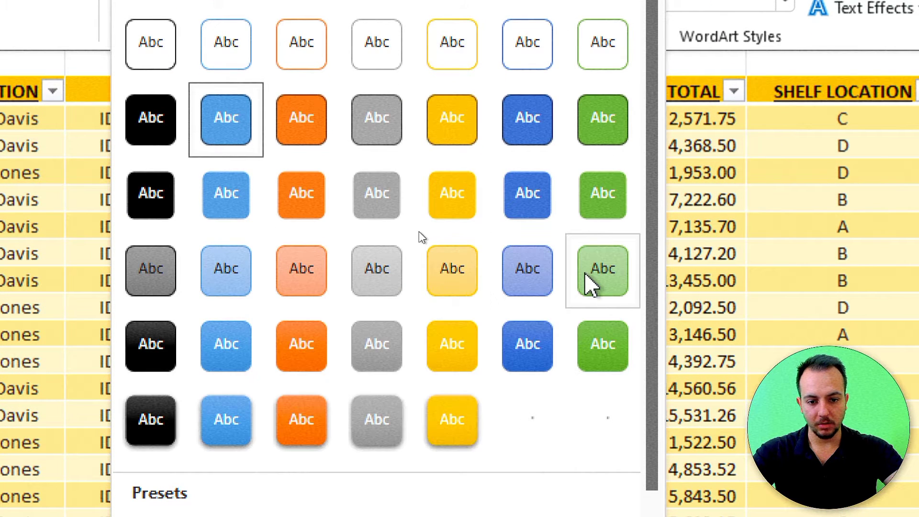
pyautogui.click(602, 275)
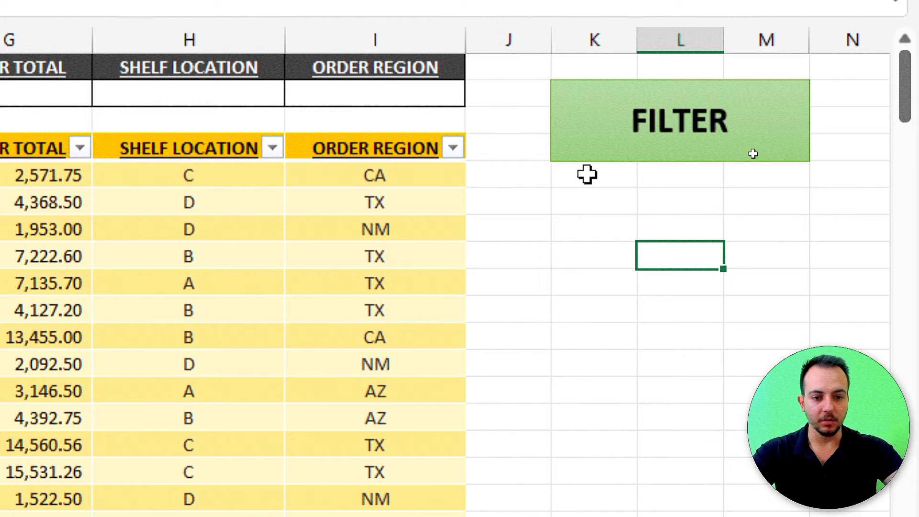
pyautogui.click(629, 160)
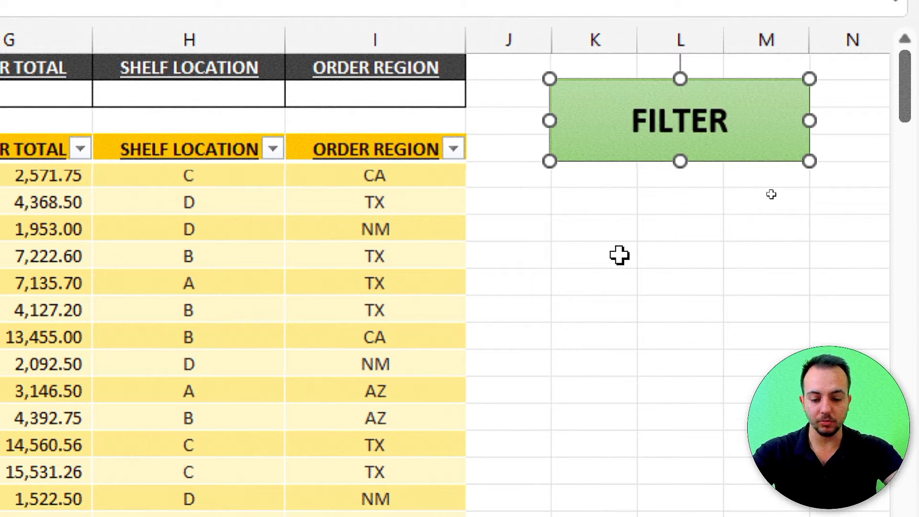
# Duplicate the green FILTER button below the original and relabel the copy CLEAR
pyautogui.hotkey('ctrl', 'd')
pyautogui.moveTo(674, 174); pyautogui.dragTo(622, 254)
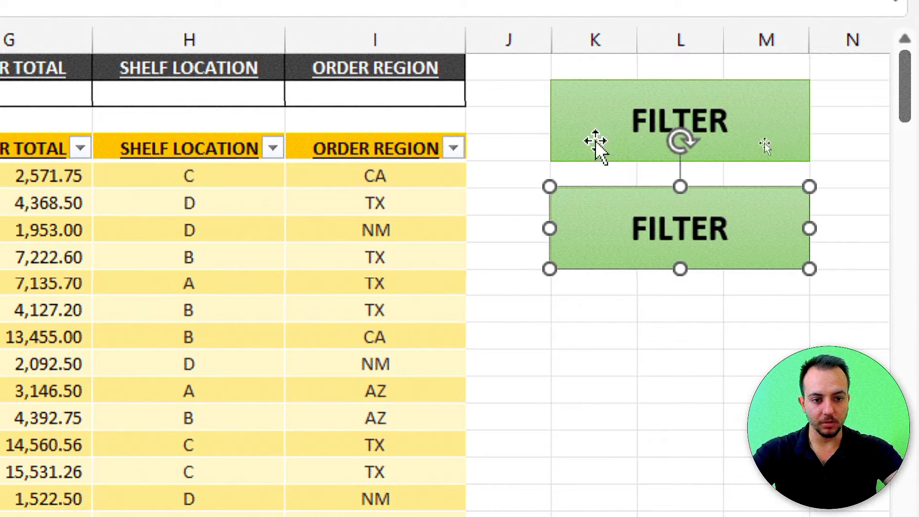
pyautogui.scroll(-1, 814, 311)
pyautogui.click(674, 143)
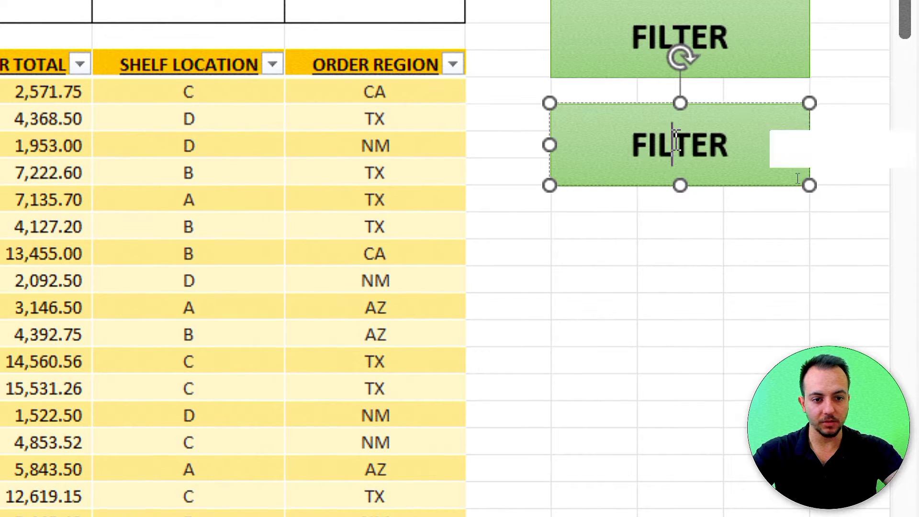
pyautogui.doubleClick(675, 144)
pyautogui.write('CLEAR')
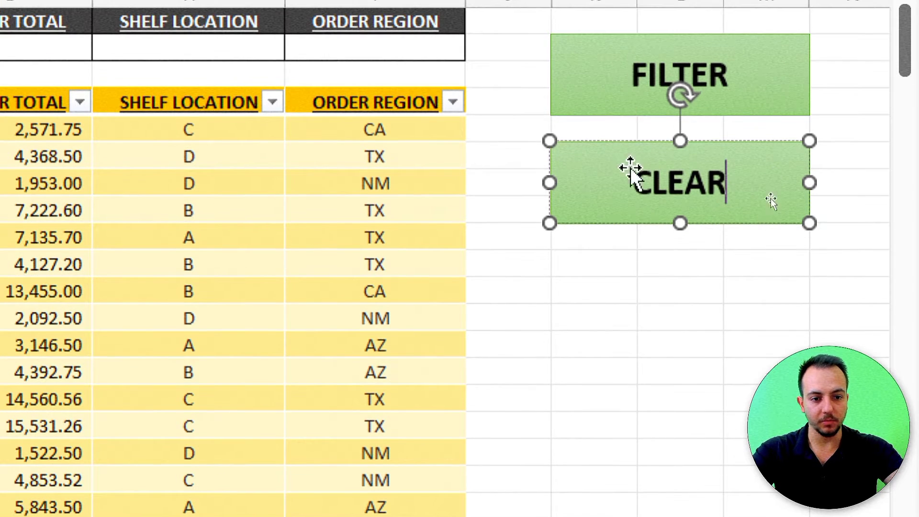
pyautogui.press('Escape')
pyautogui.click(774, 201)
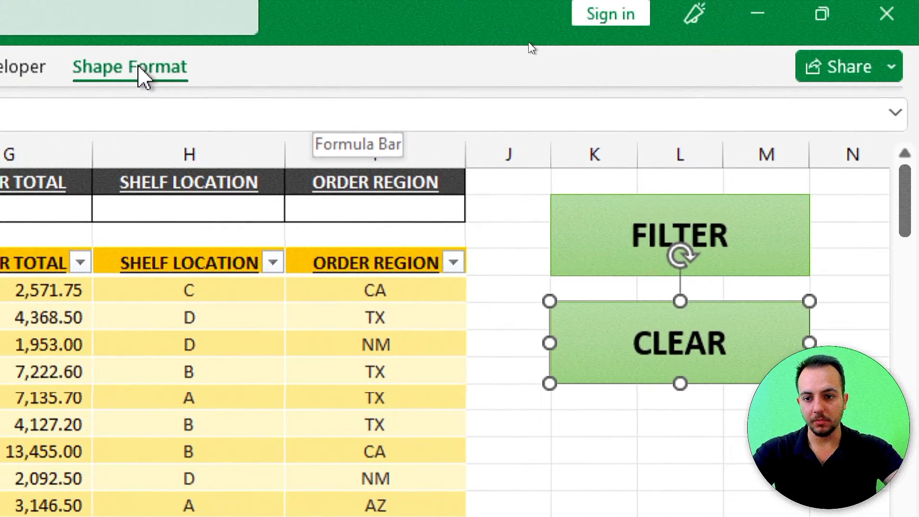
pyautogui.click(139, 22)
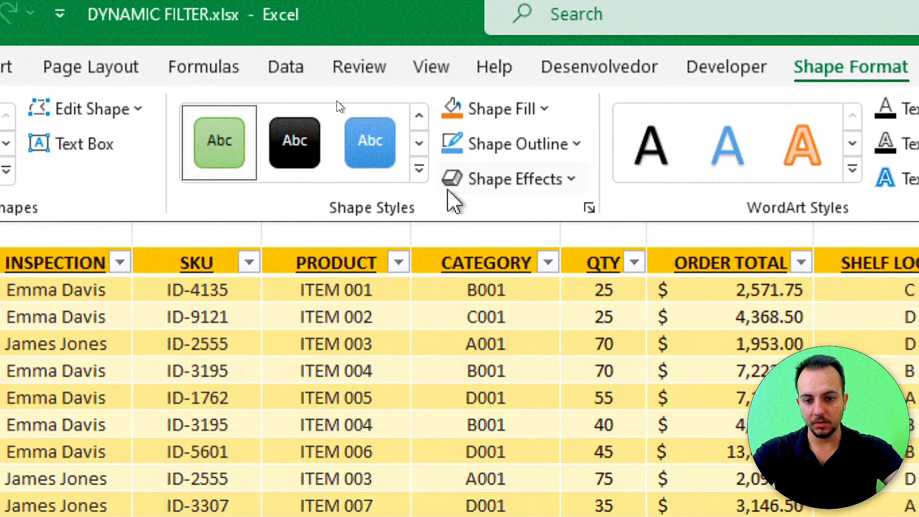
# Apply the light orange shape style from the Shape Styles gallery to the CLEAR button
pyautogui.click(419, 170)
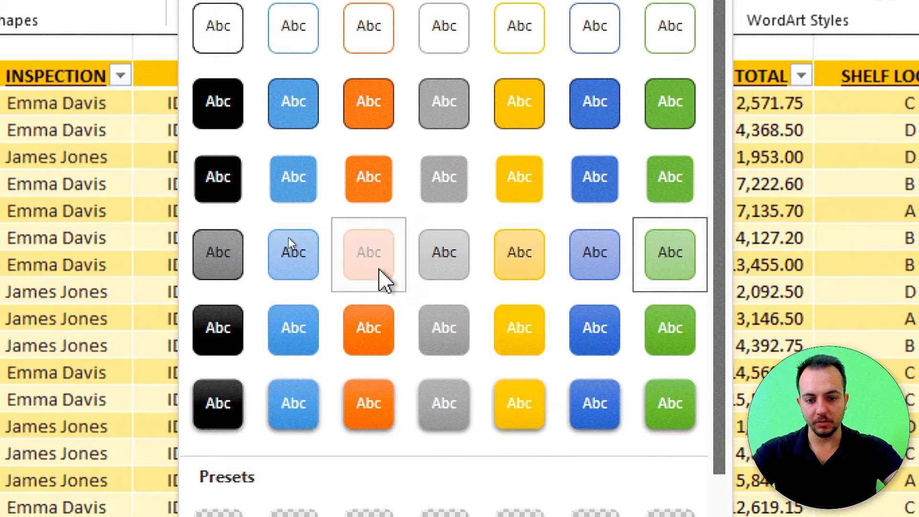
pyautogui.click(380, 271)
pyautogui.click(799, 263)
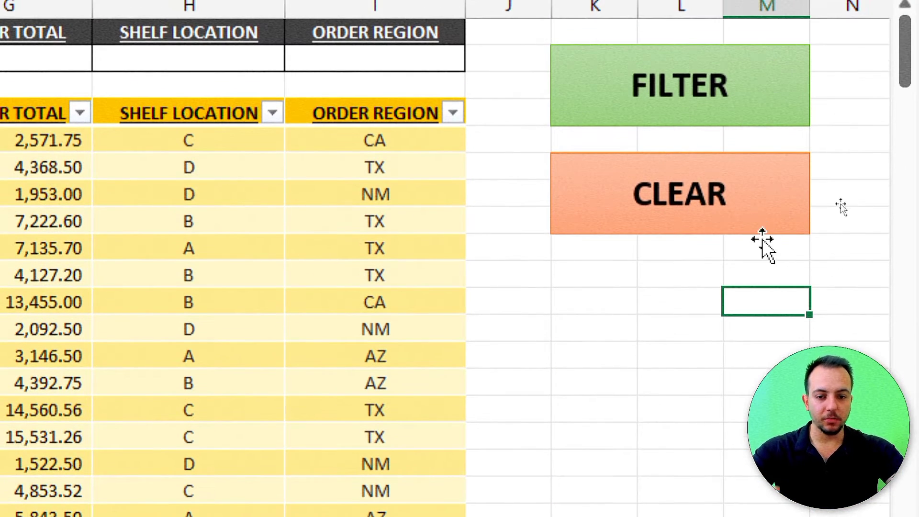
pyautogui.click(560, 294)
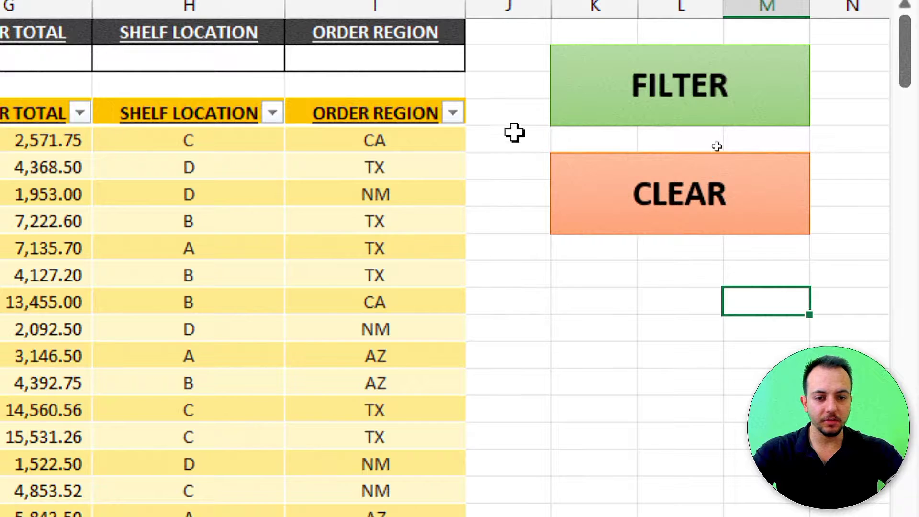
pyautogui.click(575, 113)
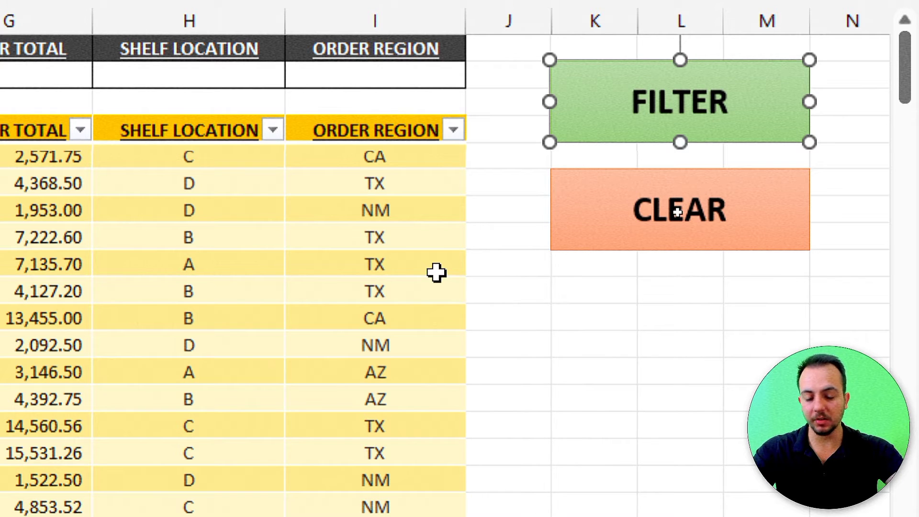
# With FILTER and CLEAR both selected, open their Size and Properties positioning options in Format Shape
pyautogui.keyDown('ctrl'); pyautogui.click(749, 214); pyautogui.keyUp('ctrl')
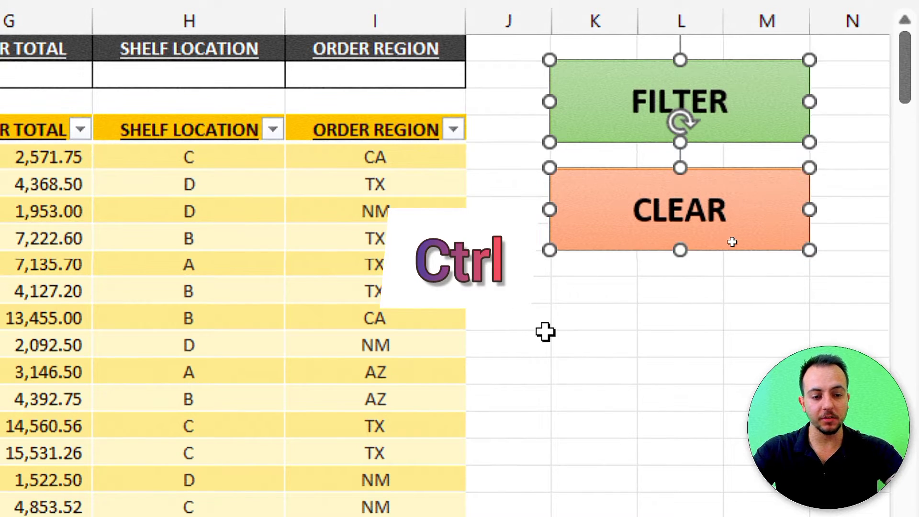
pyautogui.rightClick(586, 102)
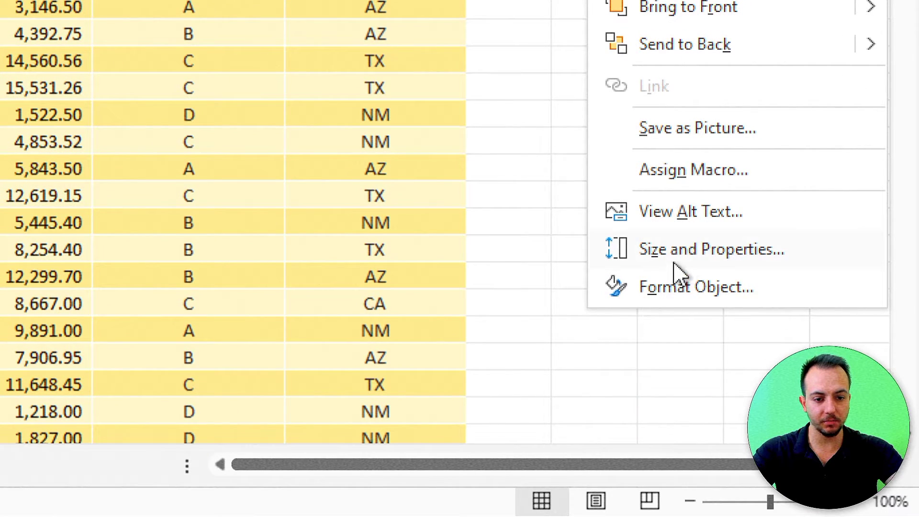
pyautogui.click(656, 256)
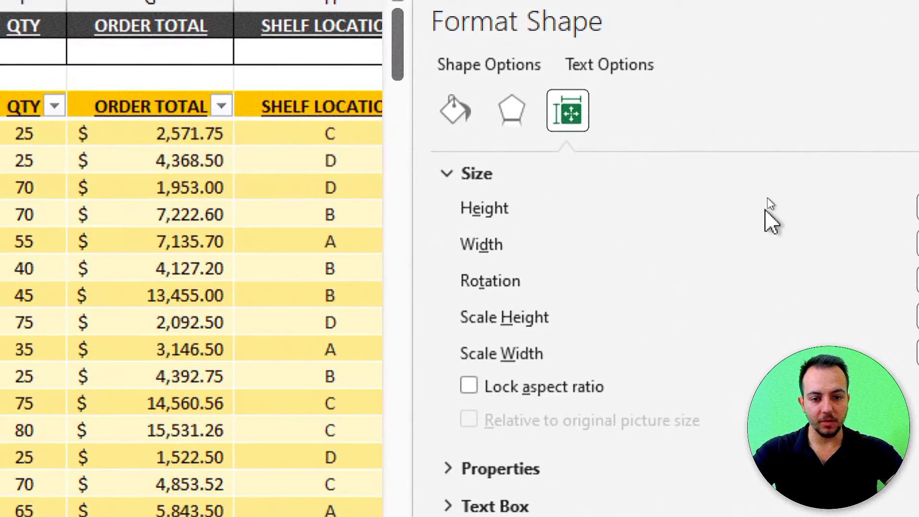
pyautogui.click(512, 175)
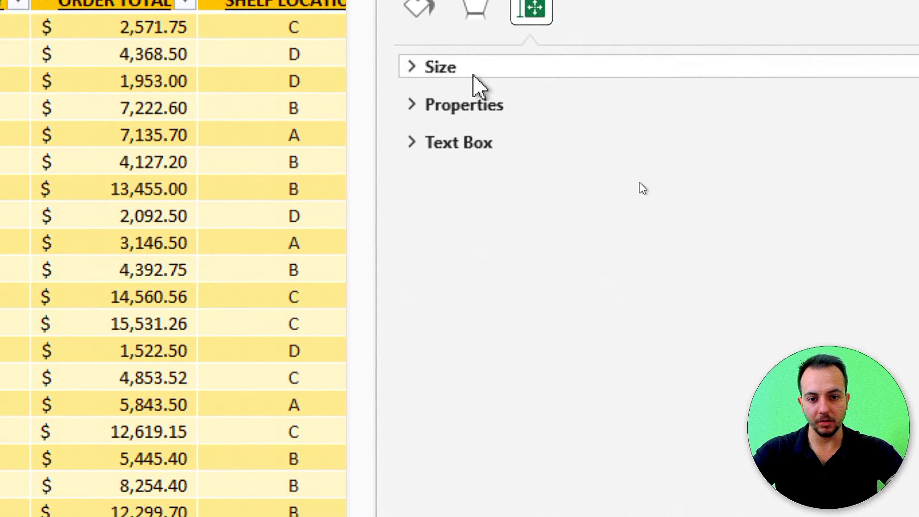
pyautogui.click(467, 105)
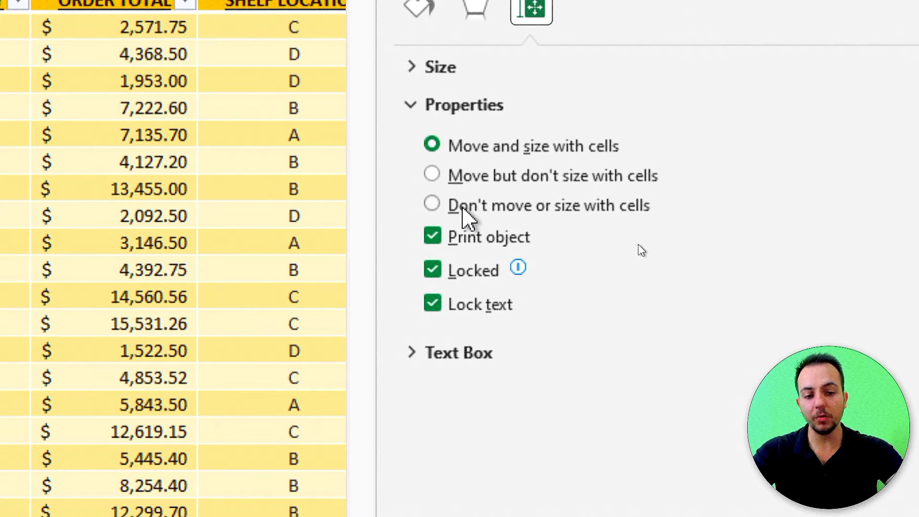
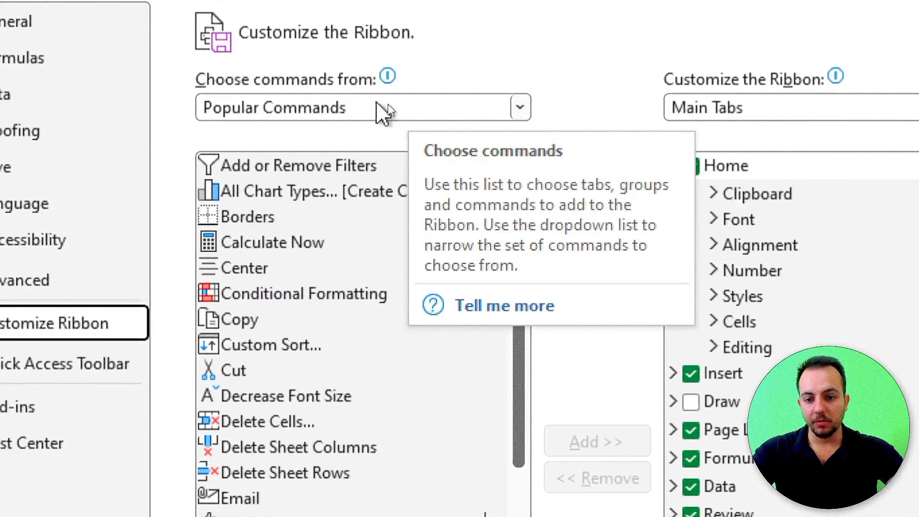
# Add the Developer tab from the All Tabs list to the ribbon and close Options
pyautogui.click(383, 107)
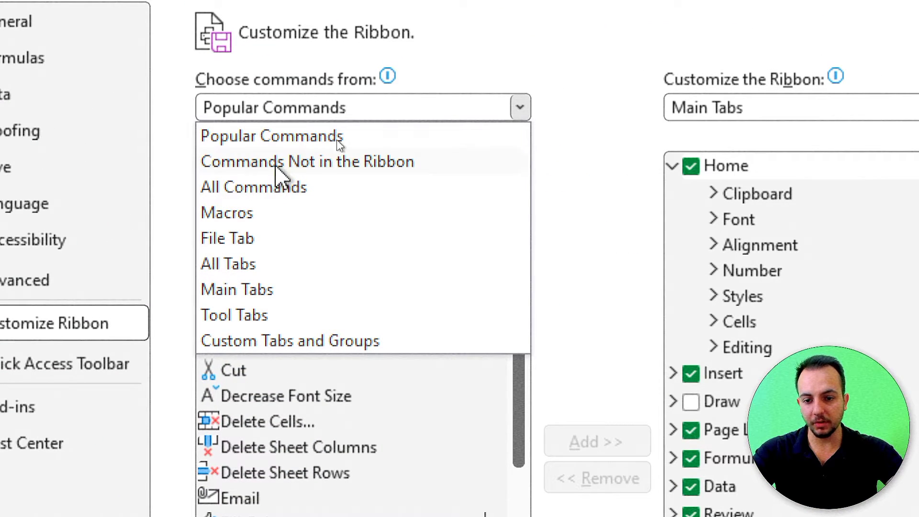
pyautogui.click(265, 269)
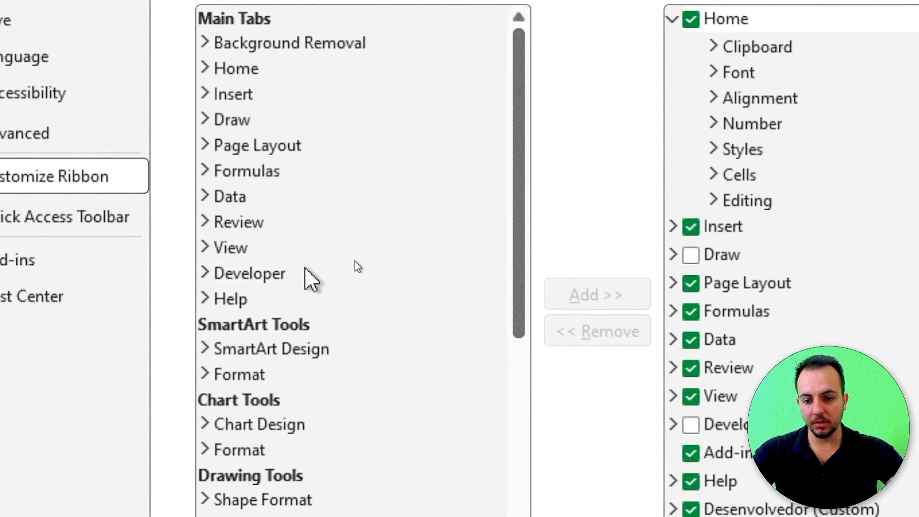
pyautogui.click(306, 275)
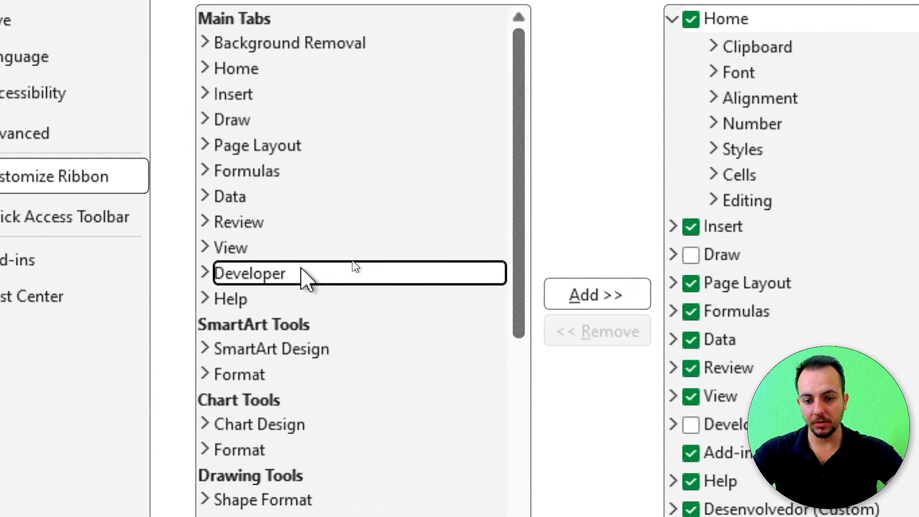
pyautogui.click(615, 304)
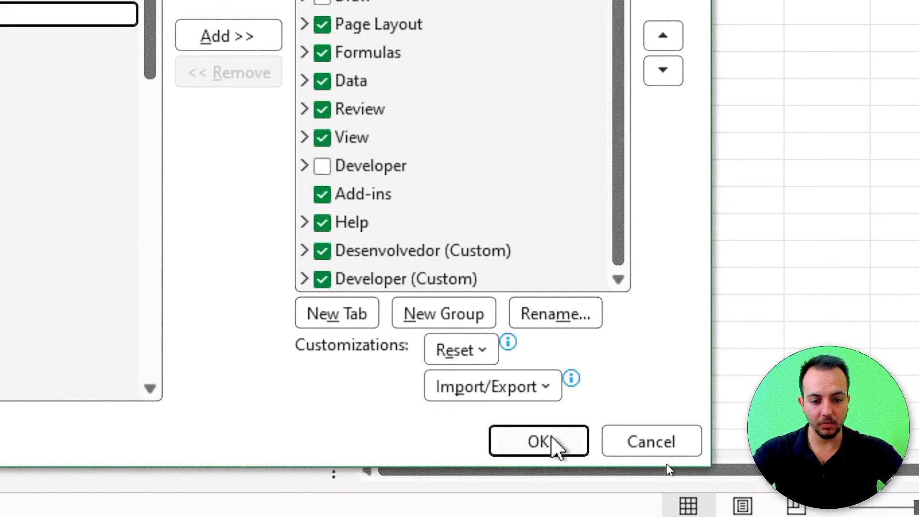
pyautogui.click(551, 441)
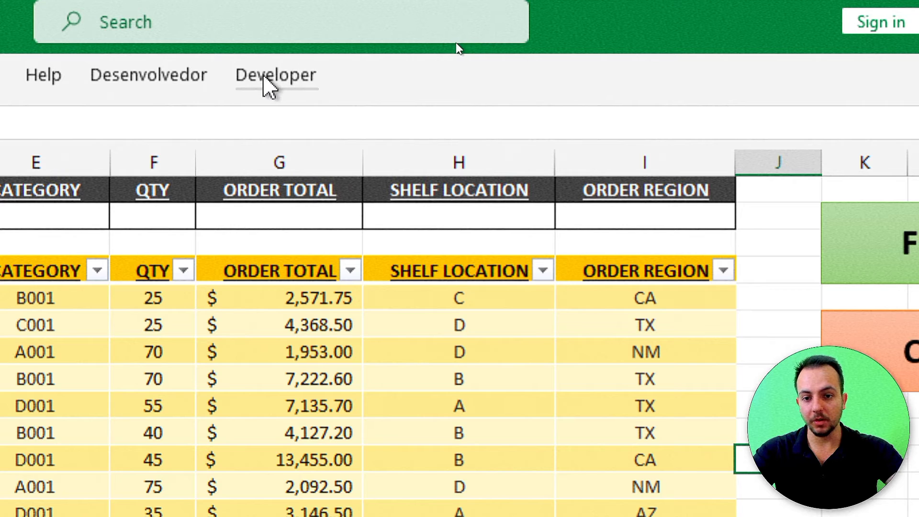
# Start recording a macro named FILTER stored in This Workbook, then select cell A4
pyautogui.click(289, 86)
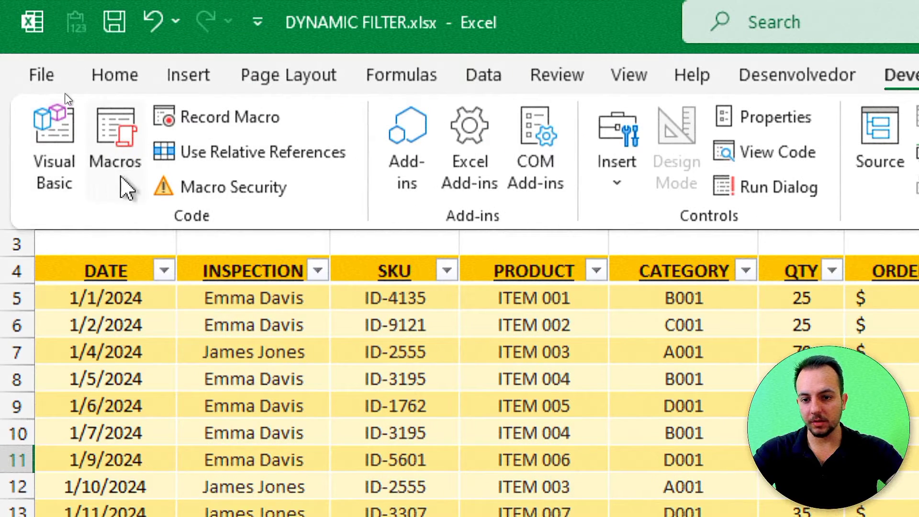
pyautogui.click(257, 128)
pyautogui.moveTo(139, 33); pyautogui.dragTo(394, 196)
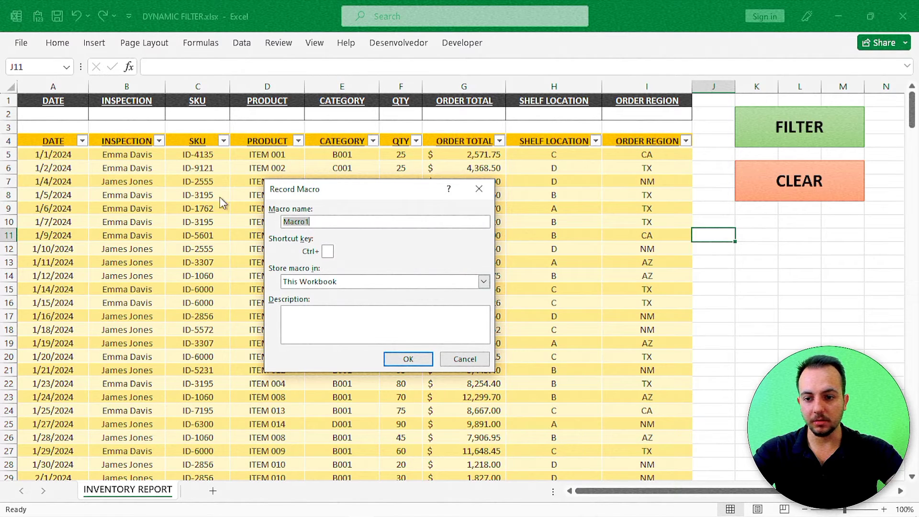
pyautogui.write('F')
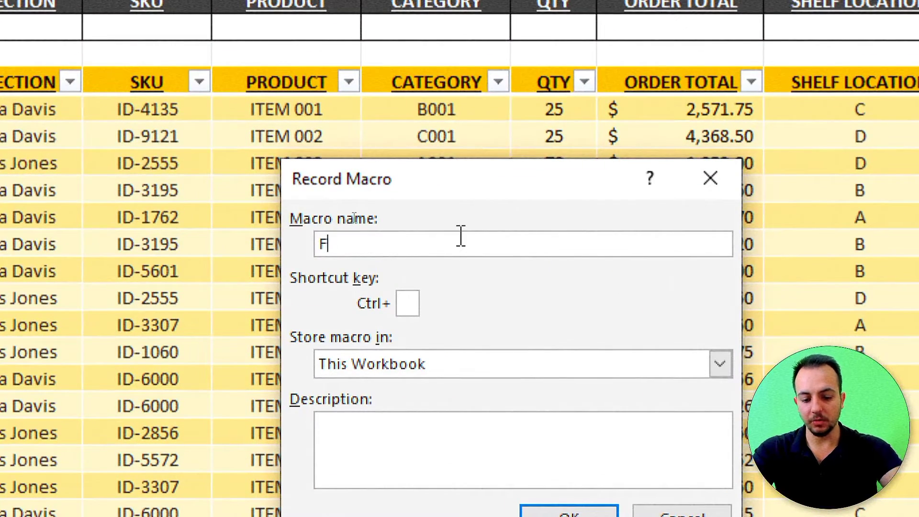
pyautogui.write('ILTER')
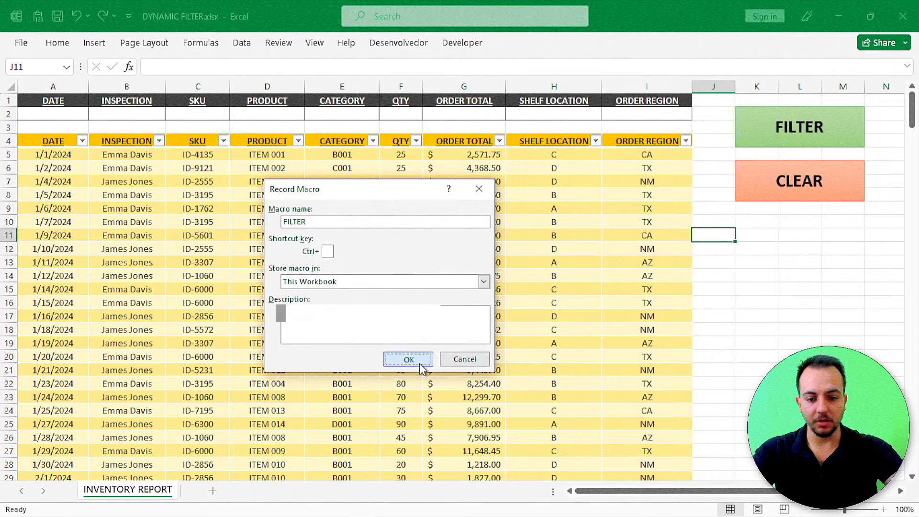
pyautogui.click(570, 512)
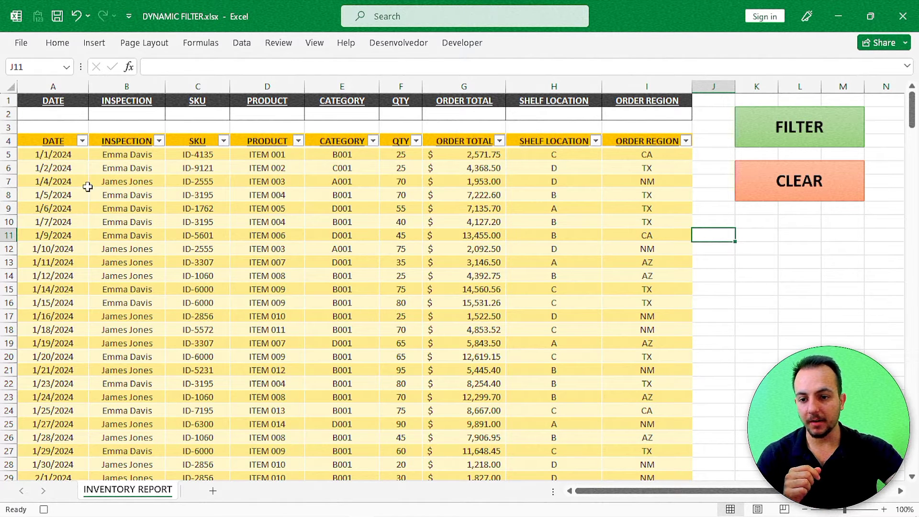
pyautogui.click(37, 141)
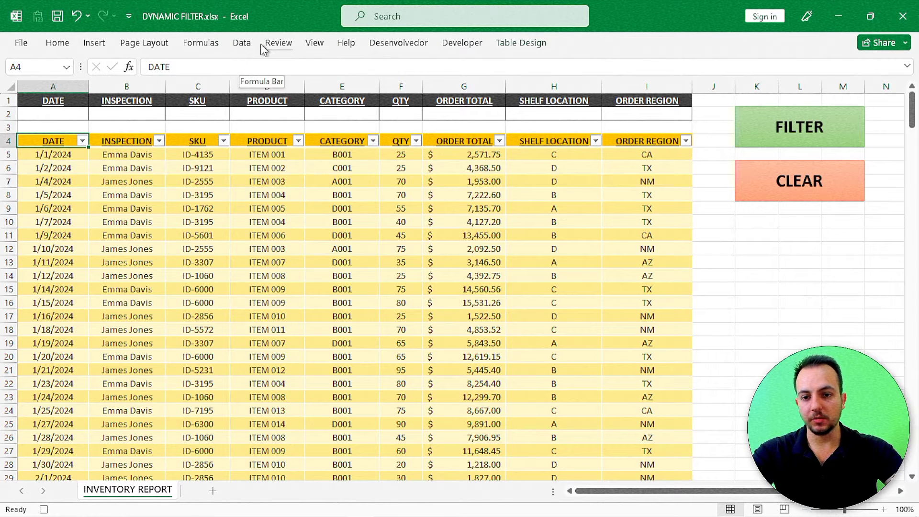
# Apply an in-place Advanced Filter to list $A$4:$I$291 with criteria range A1:I2
pyautogui.click(242, 42)
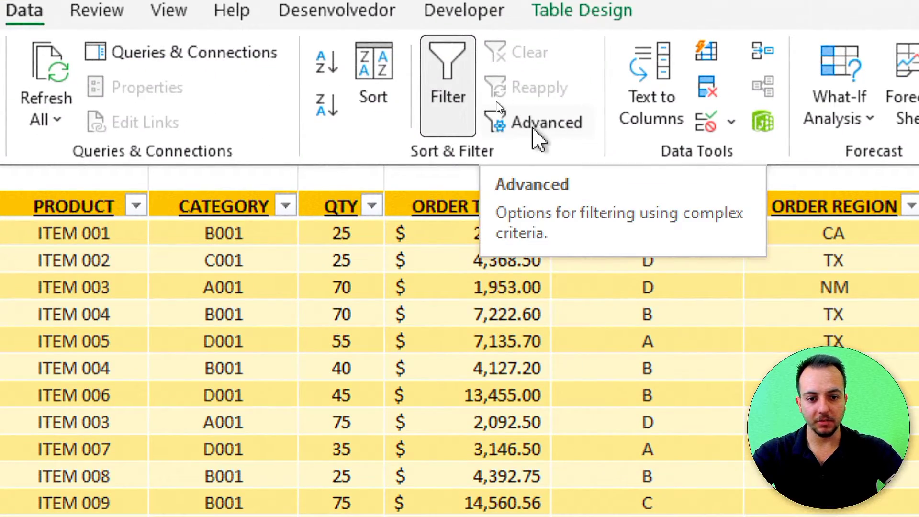
pyautogui.click(556, 126)
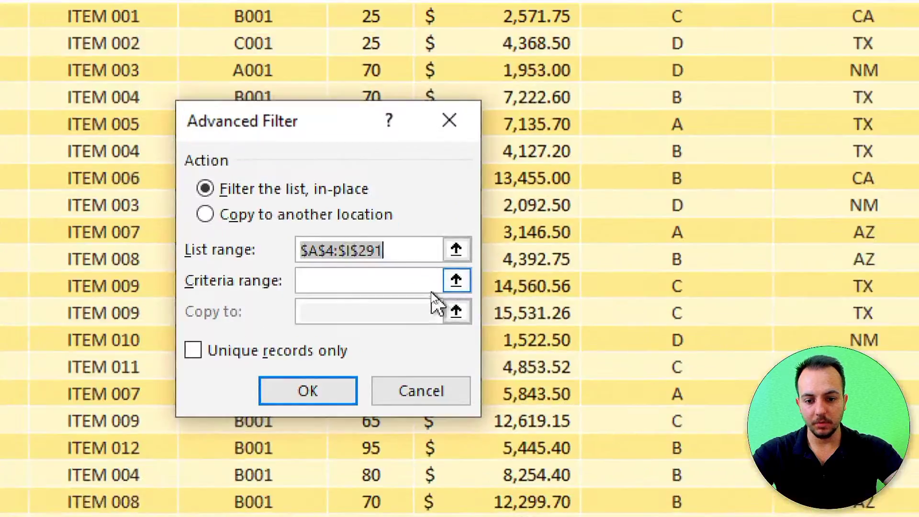
pyautogui.click(456, 282)
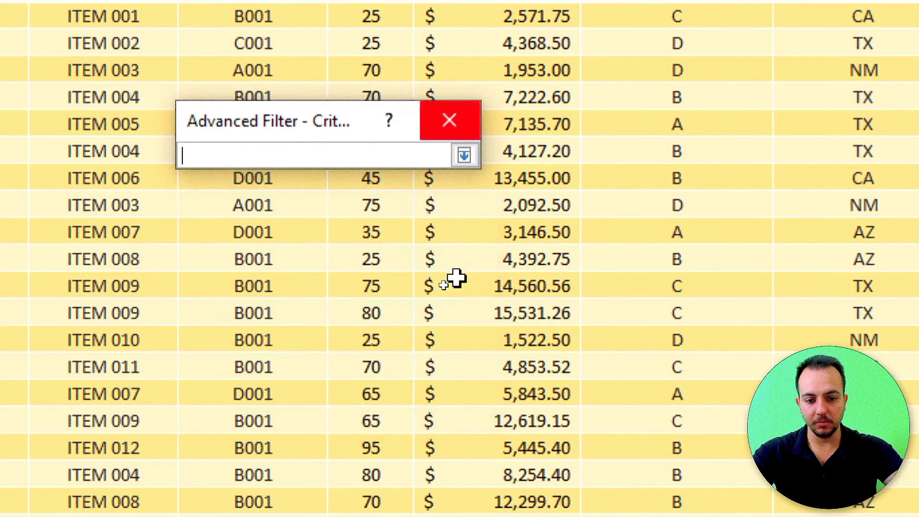
pyautogui.click(71, 103)
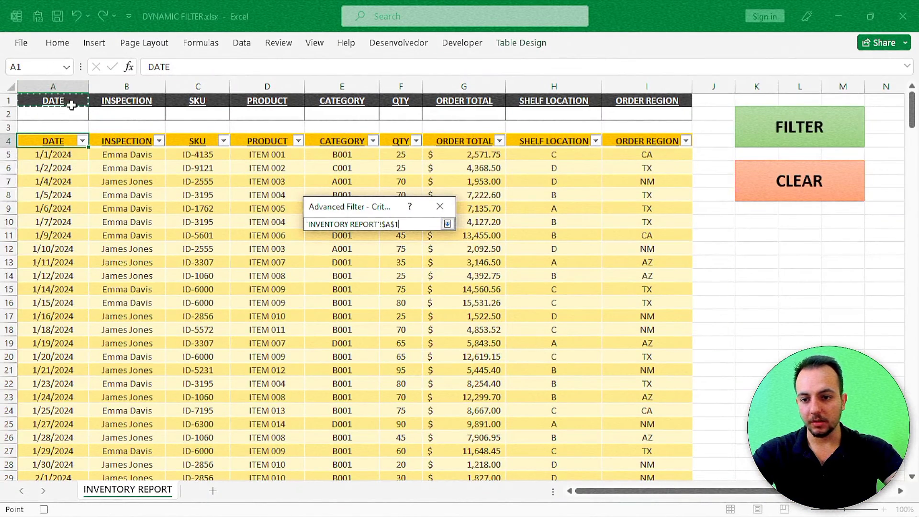
pyautogui.moveTo(71, 105); pyautogui.dragTo(665, 114)
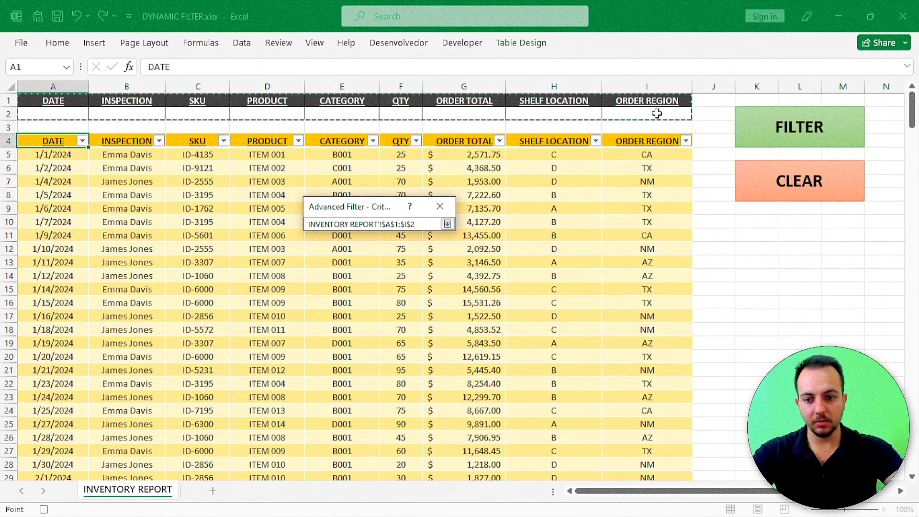
pyautogui.click(447, 224)
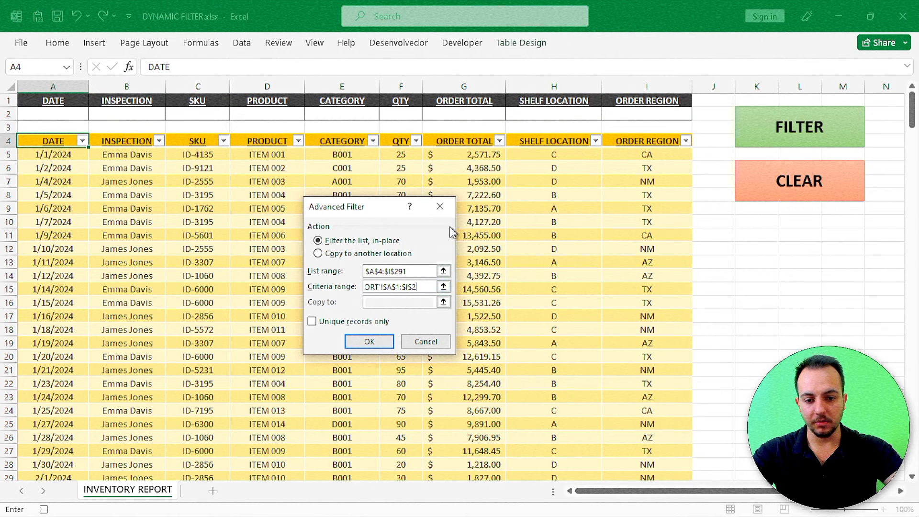
pyautogui.click(371, 343)
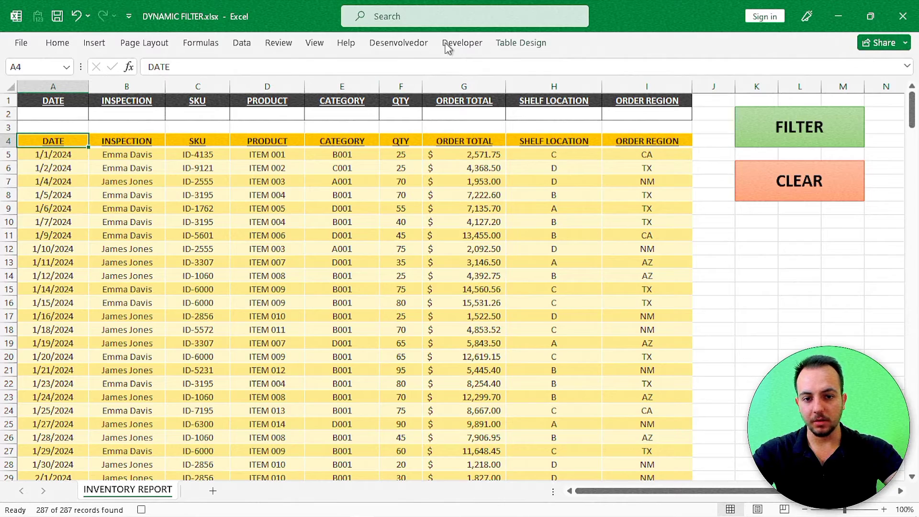
pyautogui.click(462, 43)
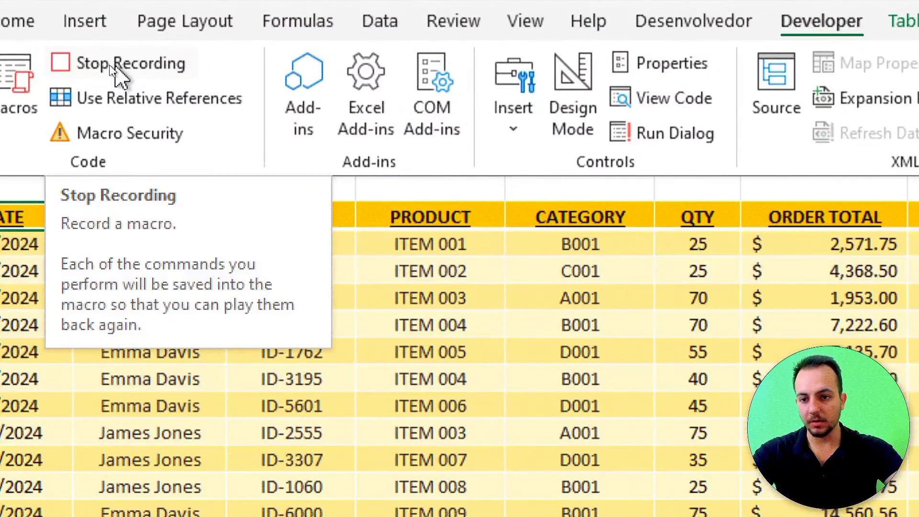
# Stop recording the FILTER macro and enter ITEM 001 as the PRODUCT criterion in D2
pyautogui.click(109, 65)
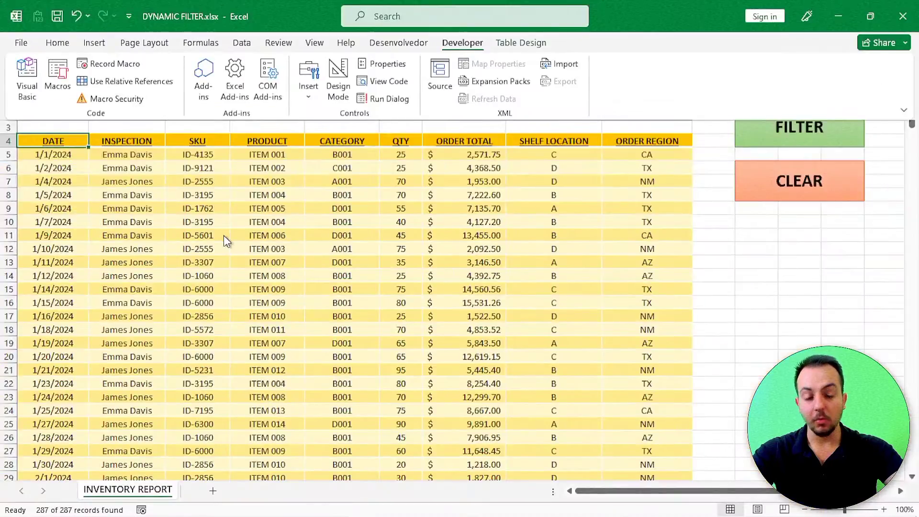
pyautogui.click(223, 235)
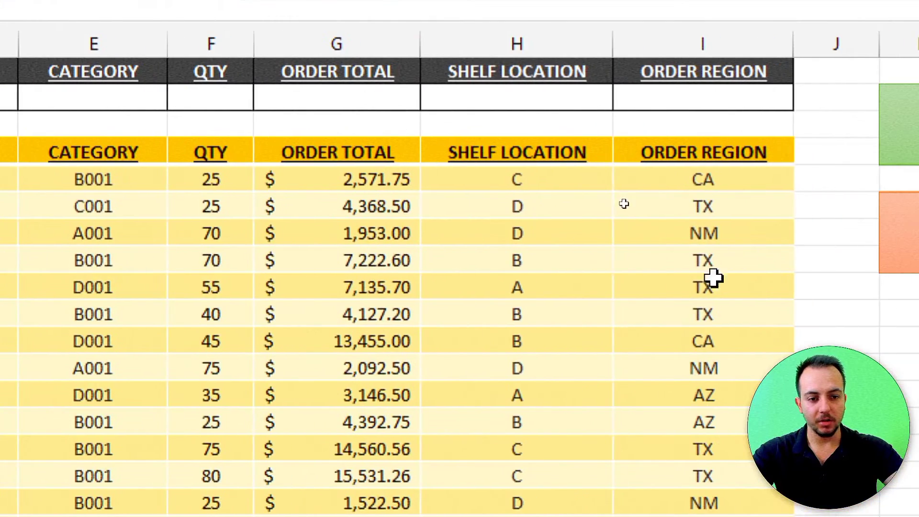
pyautogui.click(403, 101)
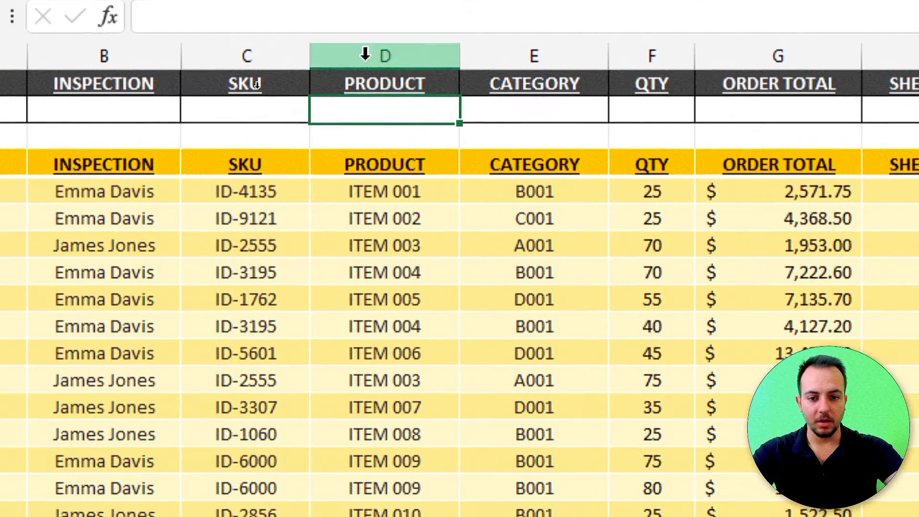
pyautogui.write('ITEM')
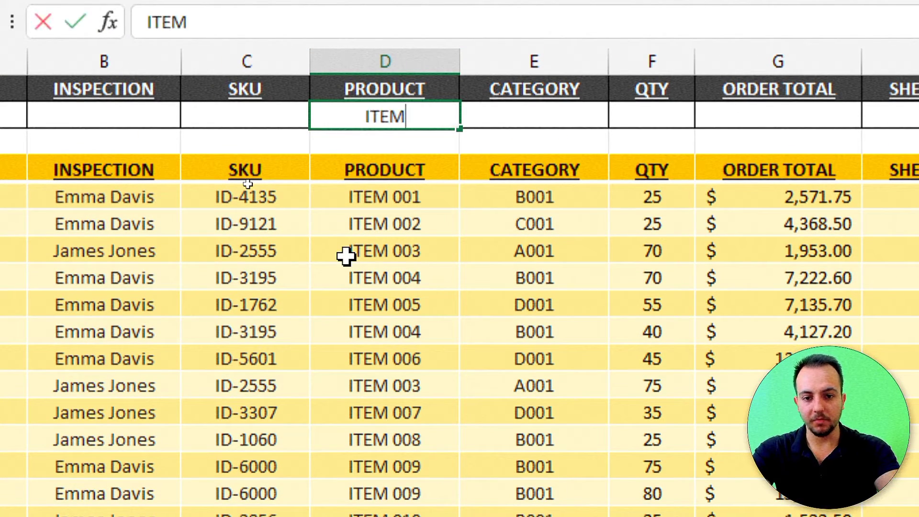
pyautogui.write(' 001')
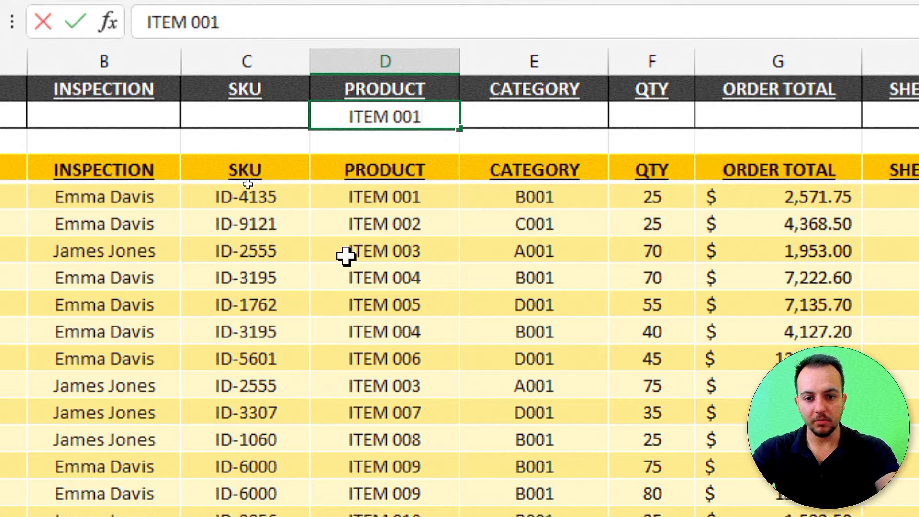
pyautogui.press('Return')
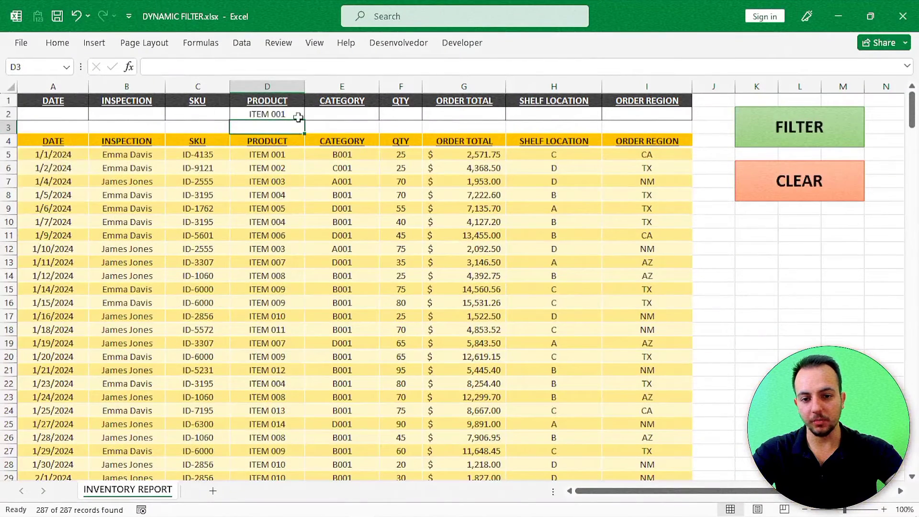
pyautogui.click(85, 158)
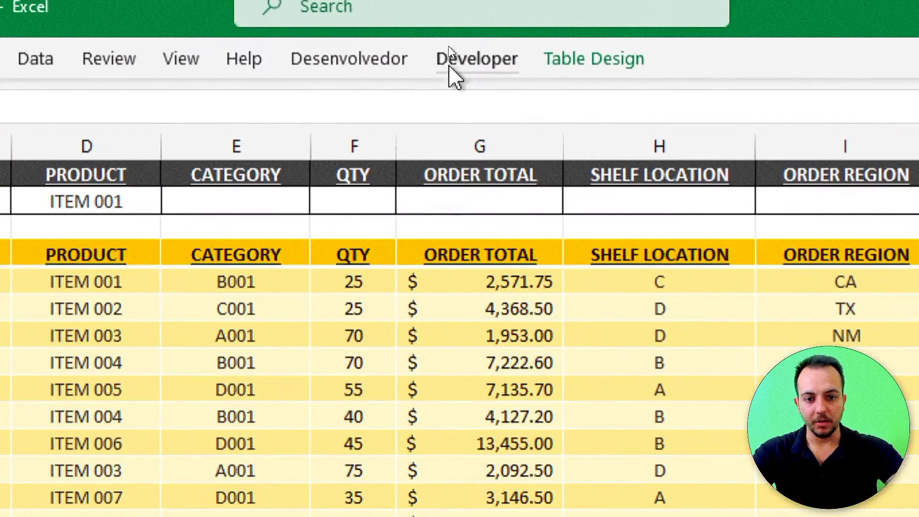
# Run the FILTER macro from the Macro list to show the 15 ITEM 001 records
pyautogui.click(458, 47)
pyautogui.click(117, 139)
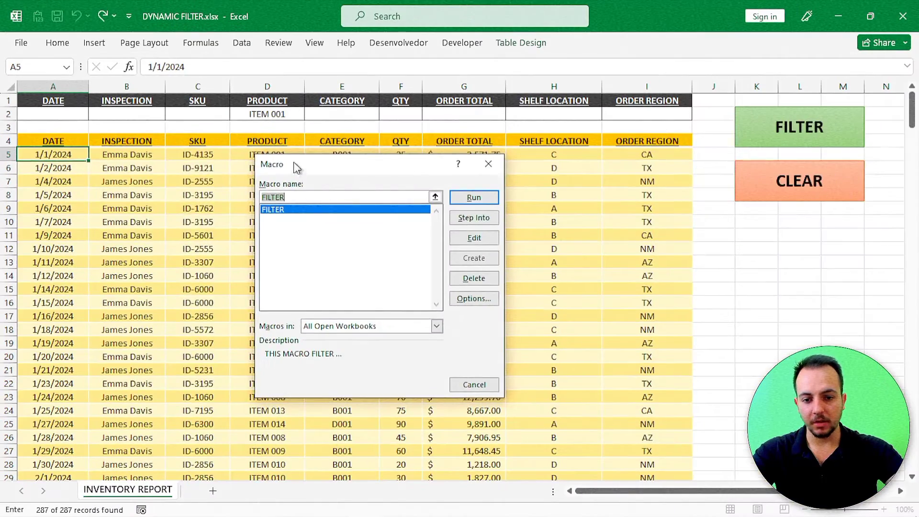
pyautogui.moveTo(294, 162); pyautogui.dragTo(160, 170)
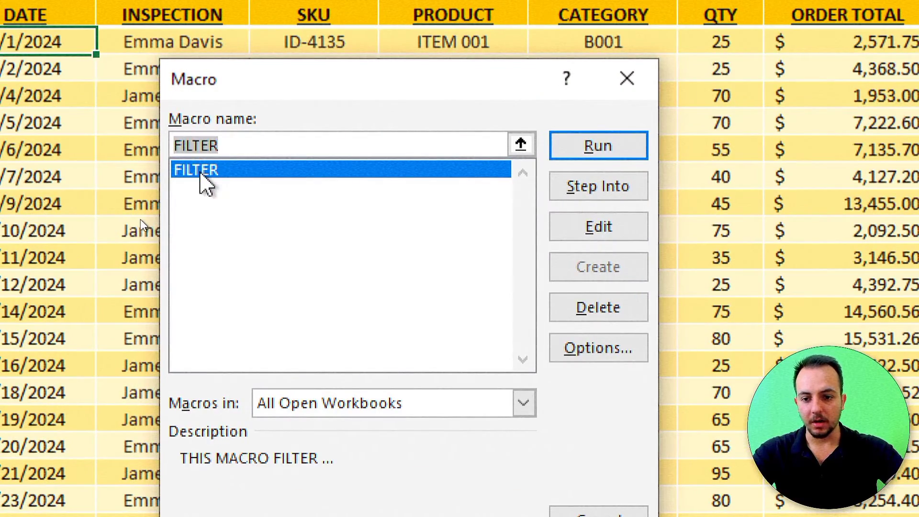
pyautogui.click(140, 220)
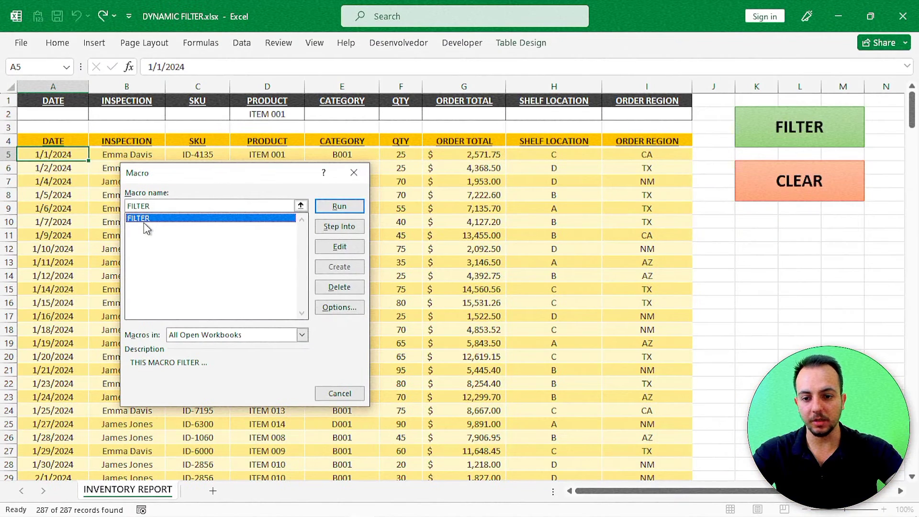
pyautogui.click(335, 206)
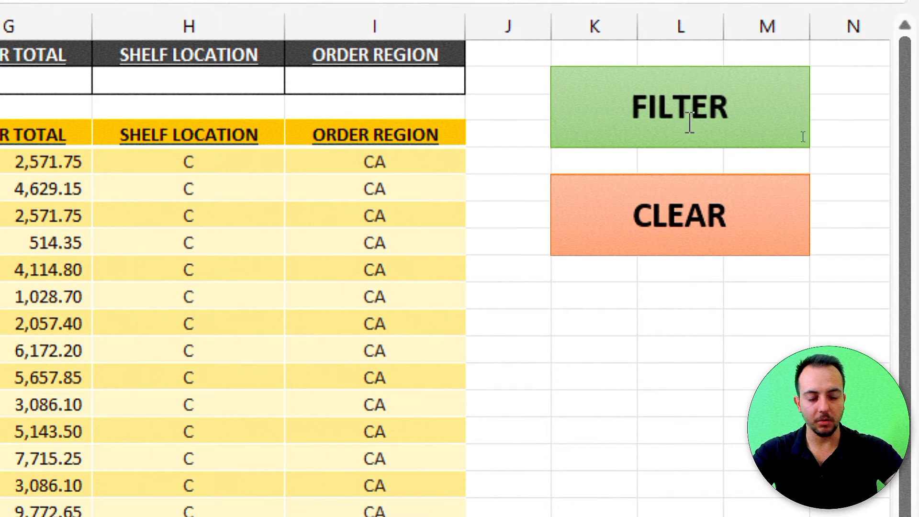
# Assign the FILTER macro to the green FILTER shape
pyautogui.rightClick(566, 98)
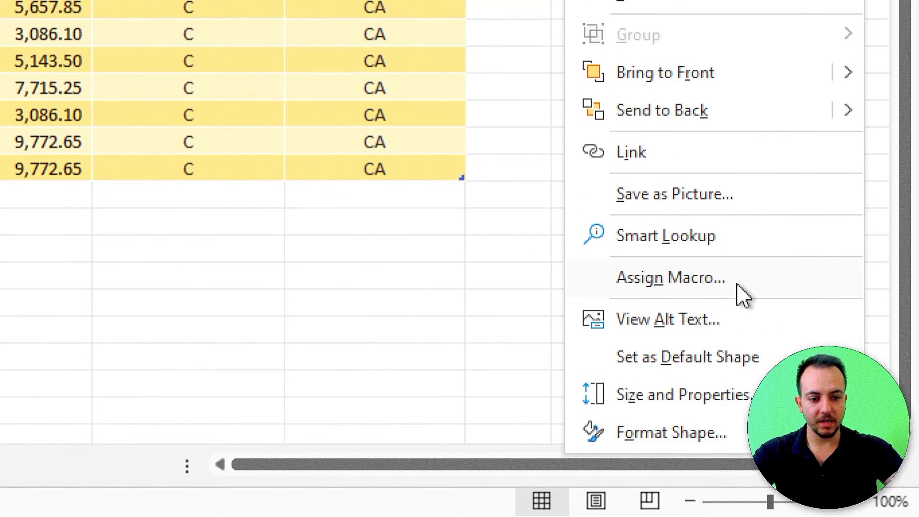
pyautogui.click(740, 287)
pyautogui.moveTo(755, 283); pyautogui.dragTo(285, 144)
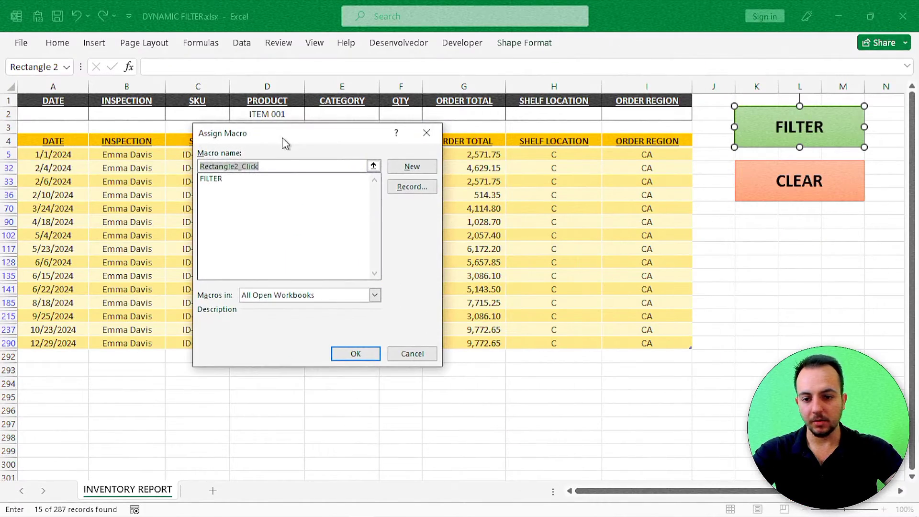
pyautogui.click(214, 179)
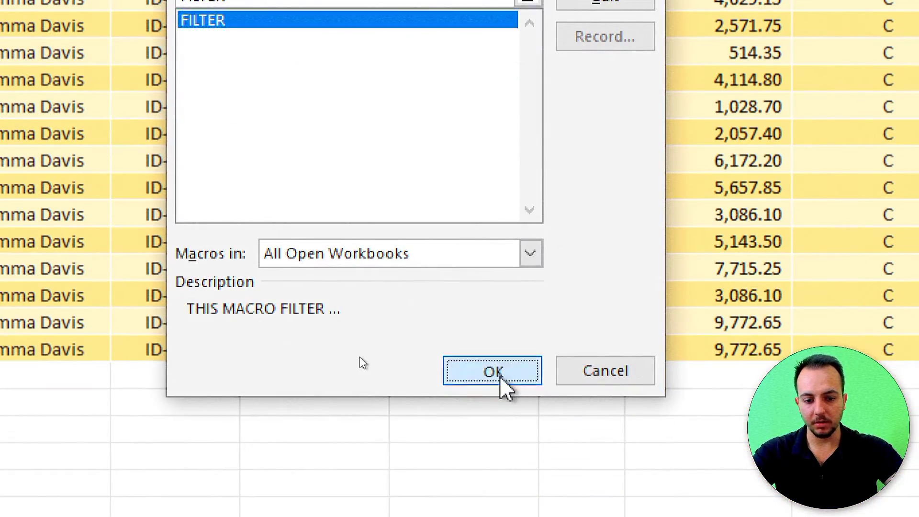
pyautogui.click(498, 375)
pyautogui.press('Escape')
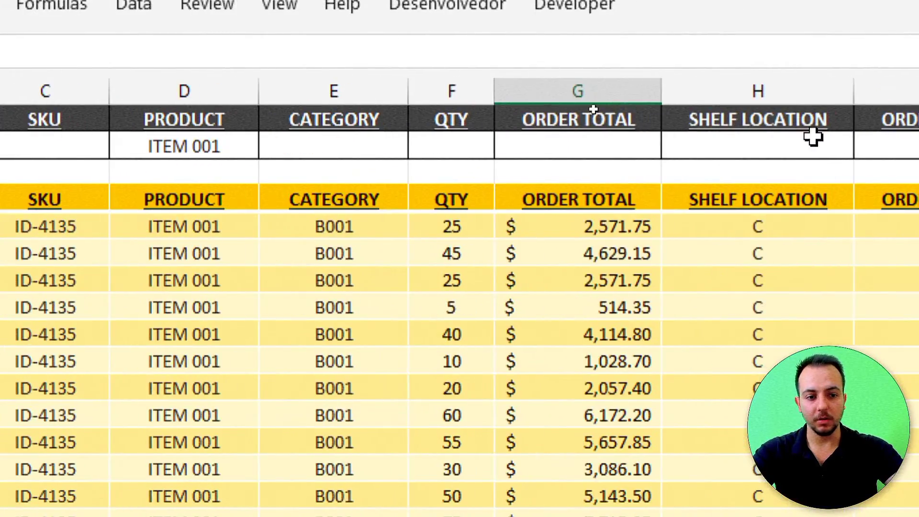
# Clear ITEM 001 from D2 and rerun FILTER so all records show
pyautogui.moveTo(798, 120); pyautogui.dragTo(107, 141)
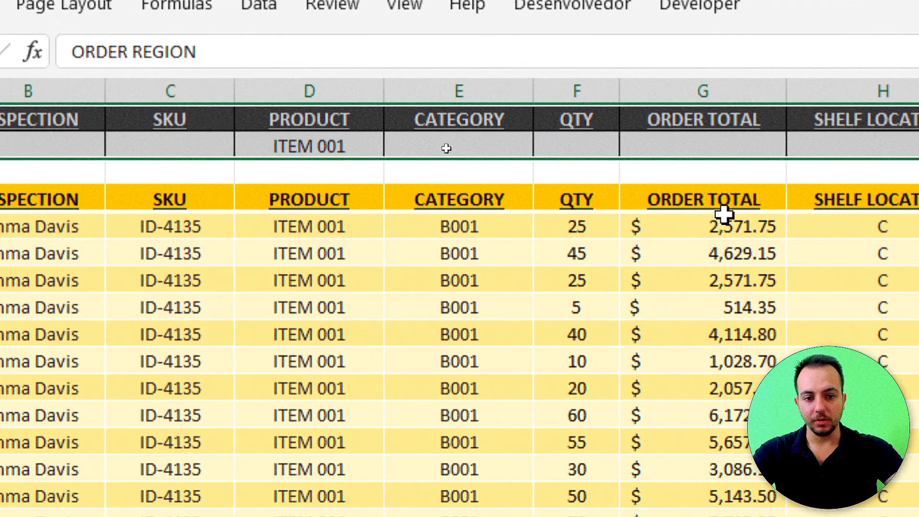
pyautogui.click(325, 146)
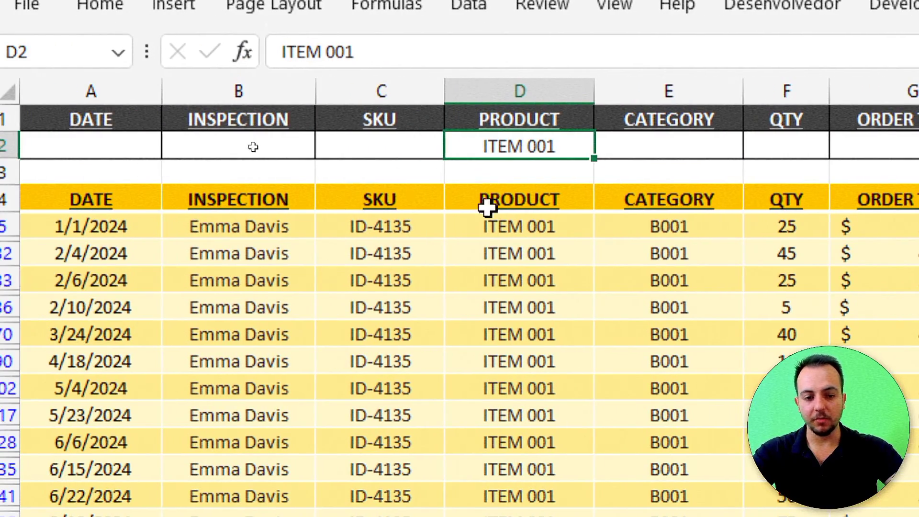
pyautogui.press('Delete')
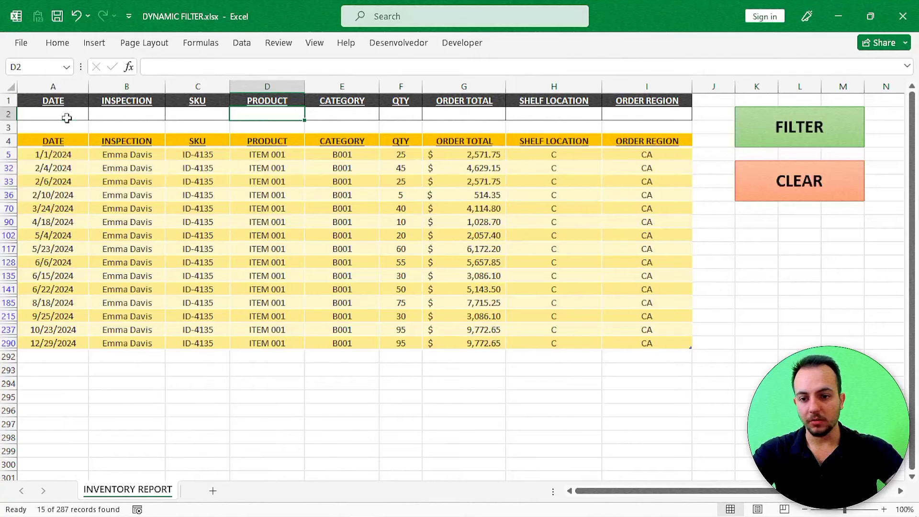
pyautogui.moveTo(110, 146); pyautogui.dragTo(918, 133)
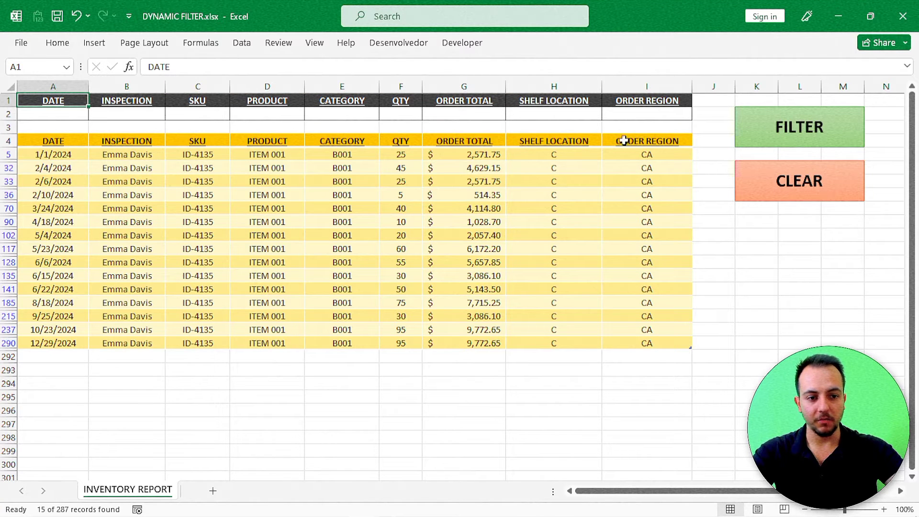
pyautogui.click(750, 127)
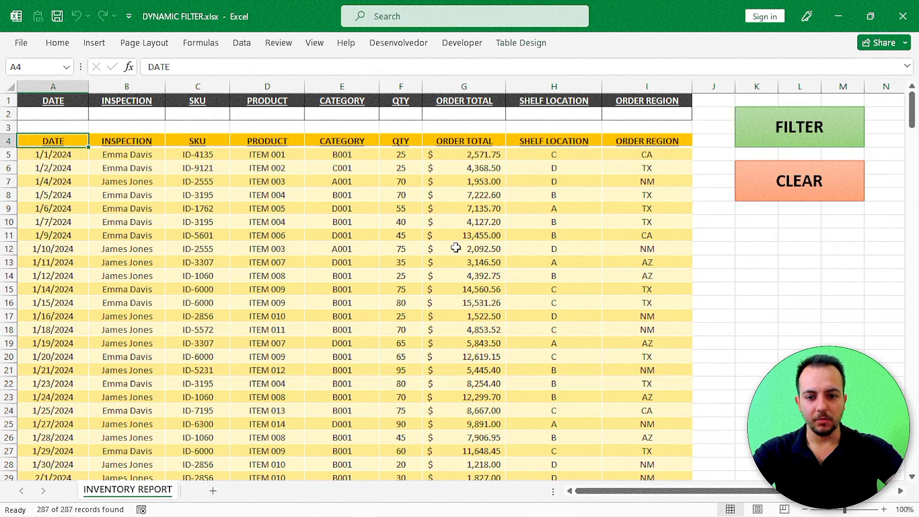
# Enter C001 as the CATEGORY criterion in E2 and filter the table to 32 records
pyautogui.press('Right')
pyautogui.press('Right')
pyautogui.press('Right')
pyautogui.press('Down')
pyautogui.press('Down')
pyautogui.press('Down')
pyautogui.press('Down')
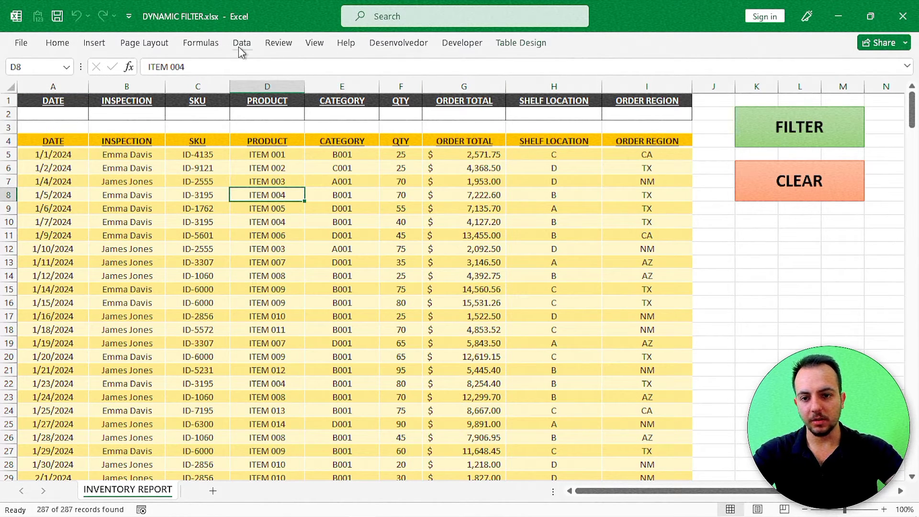
pyautogui.click(238, 47)
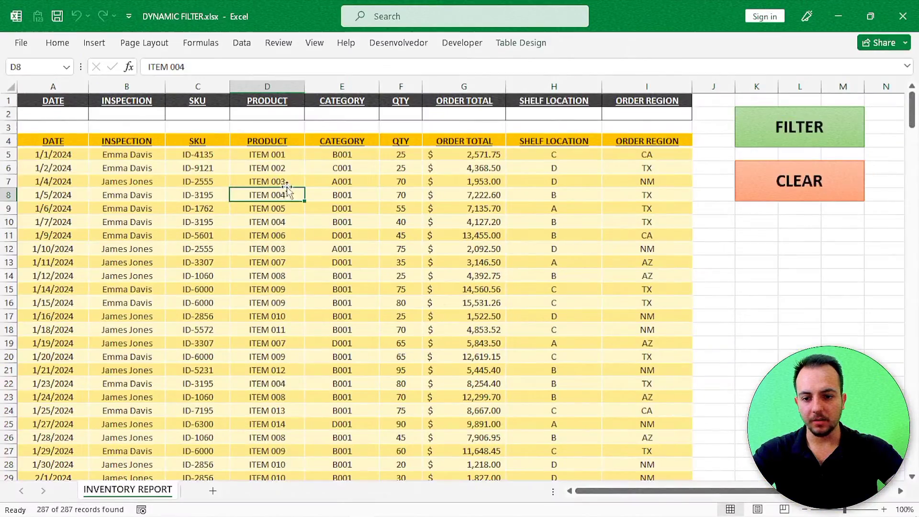
pyautogui.click(204, 167)
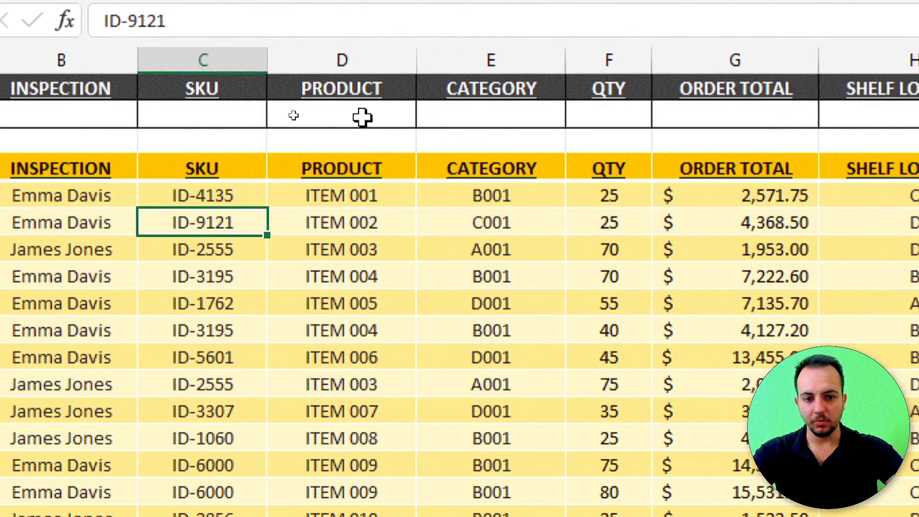
pyautogui.click(329, 119)
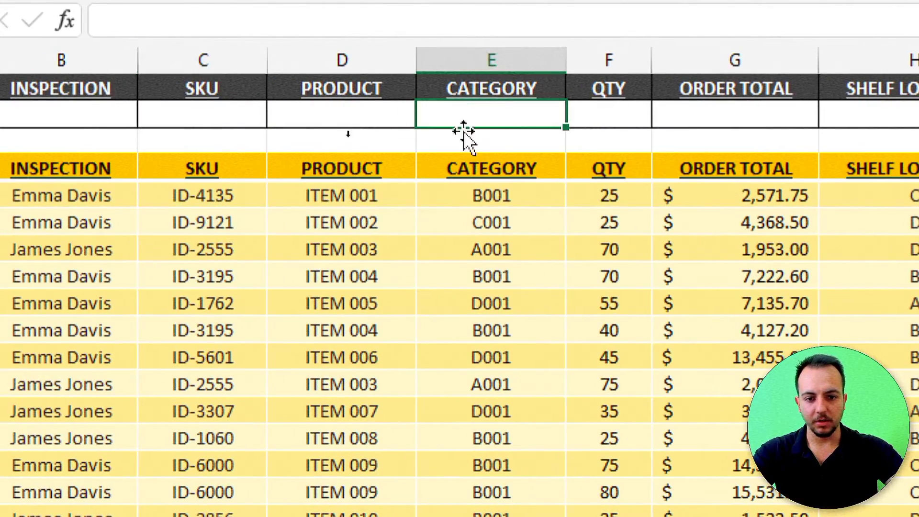
pyautogui.write('C001')
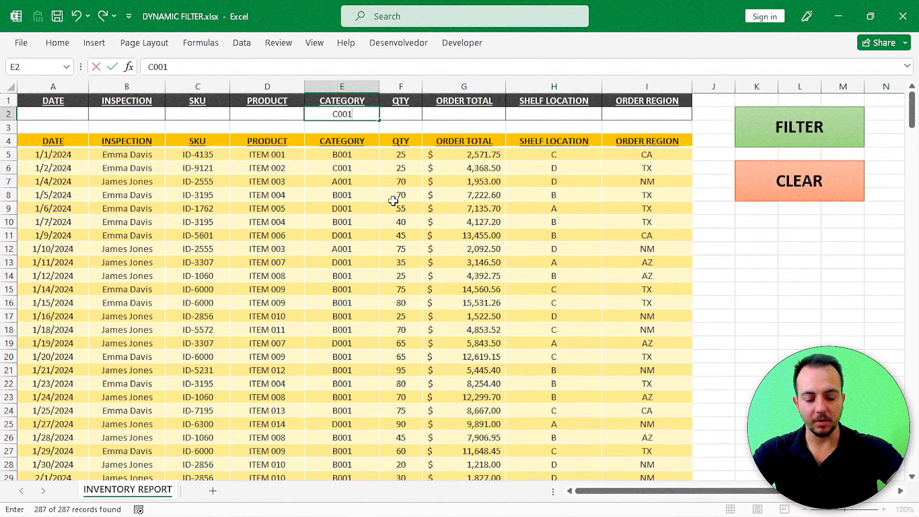
pyautogui.press('Return')
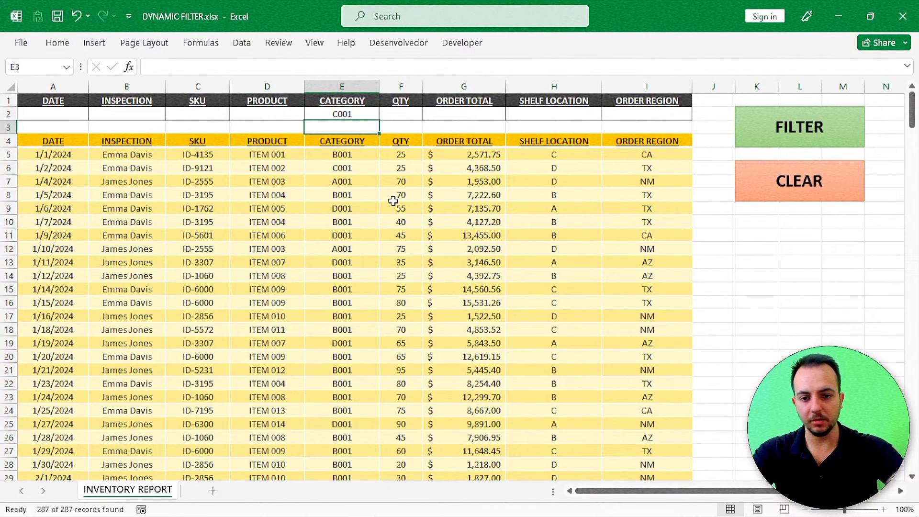
pyautogui.click(757, 146)
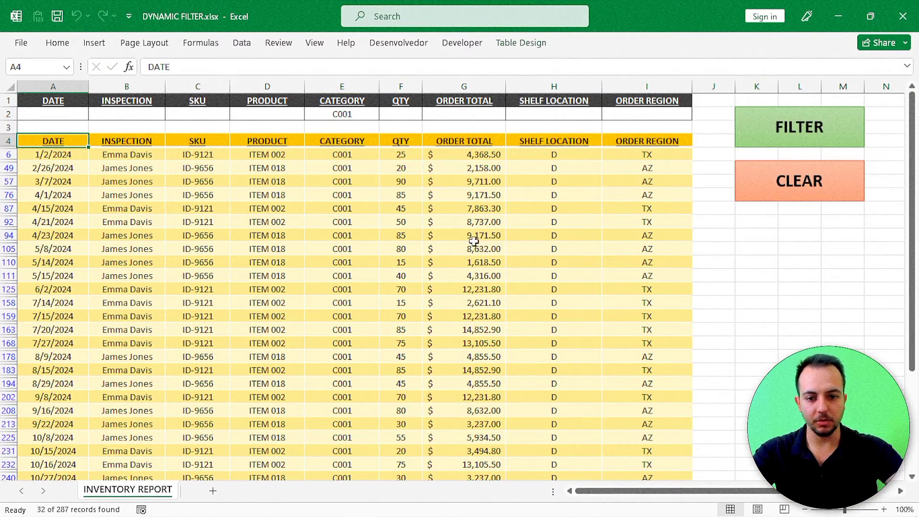
pyautogui.click(343, 194)
pyautogui.moveTo(912, 144); pyautogui.dragTo(913, 243)
pyautogui.scroll(20, 431, 225)
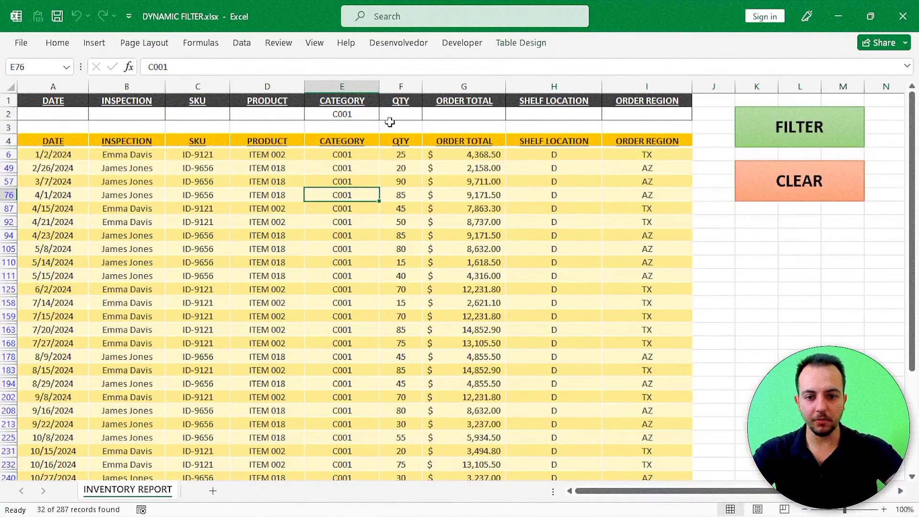
pyautogui.click(242, 42)
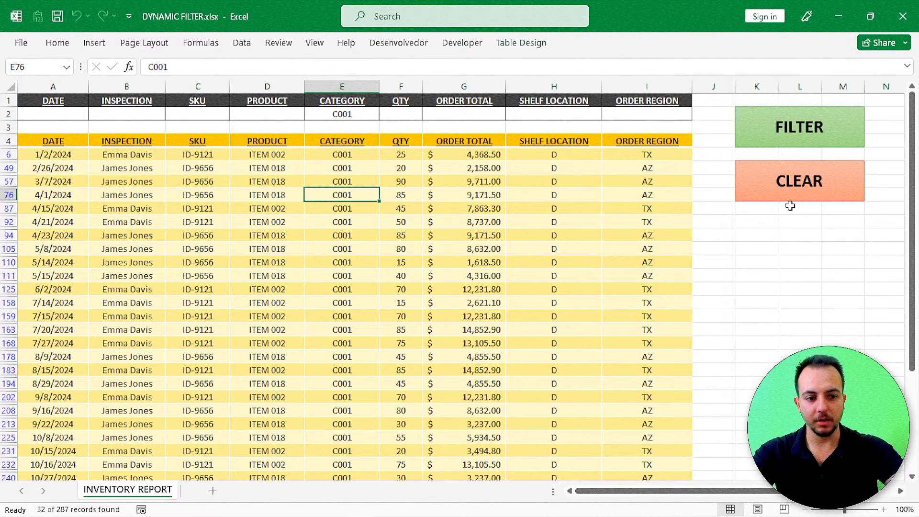
# Record a CLEAR macro that selects A4 and clears the table's filter
pyautogui.click(474, 46)
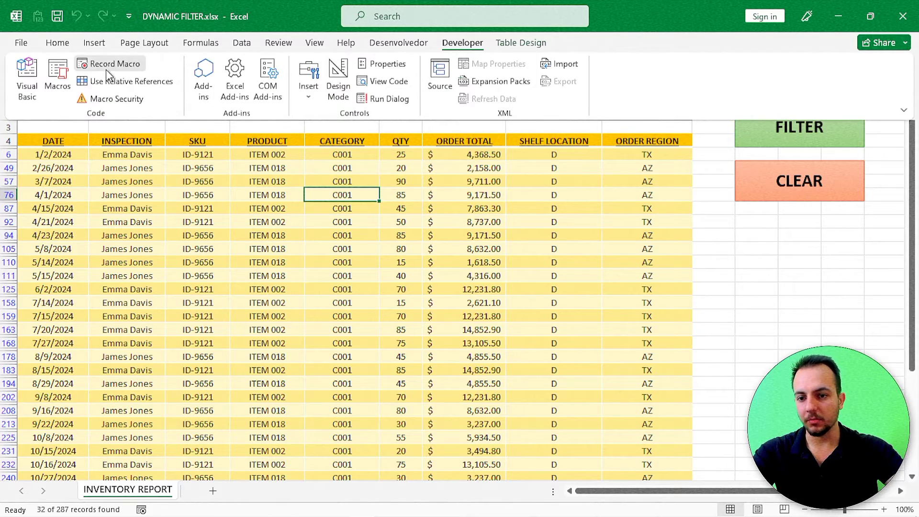
pyautogui.click(106, 68)
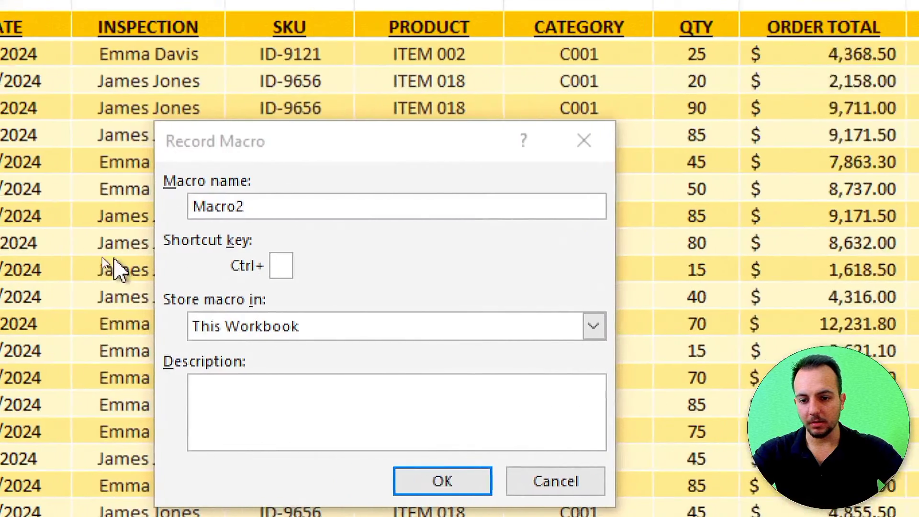
pyautogui.click(192, 225)
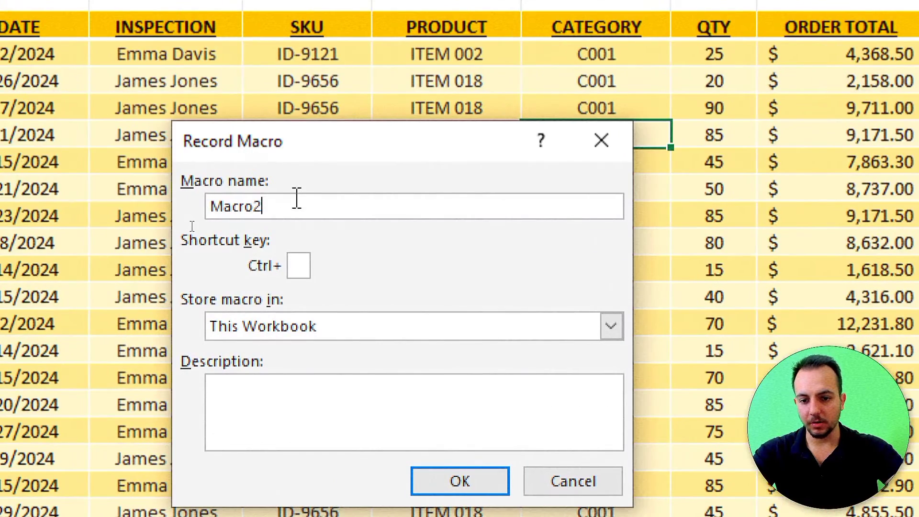
pyautogui.doubleClick(297, 199)
pyautogui.write('CLEAR')
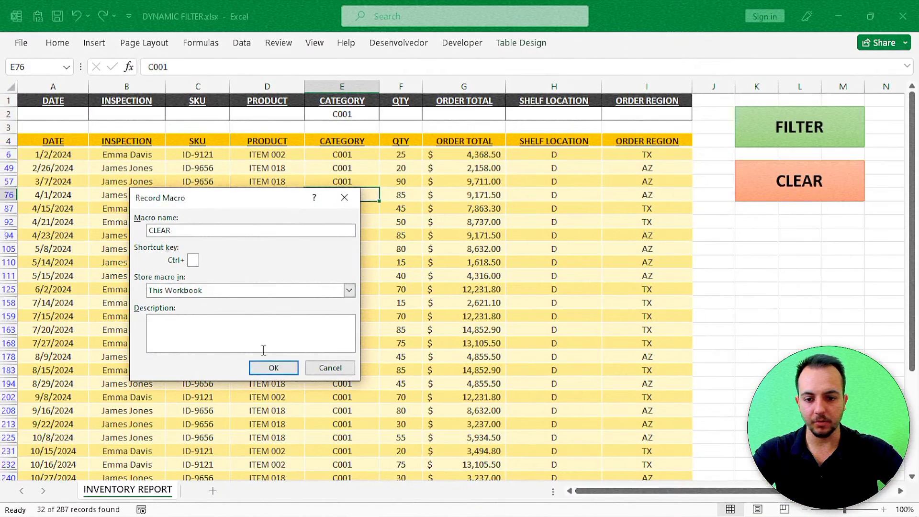
pyautogui.click(460, 385)
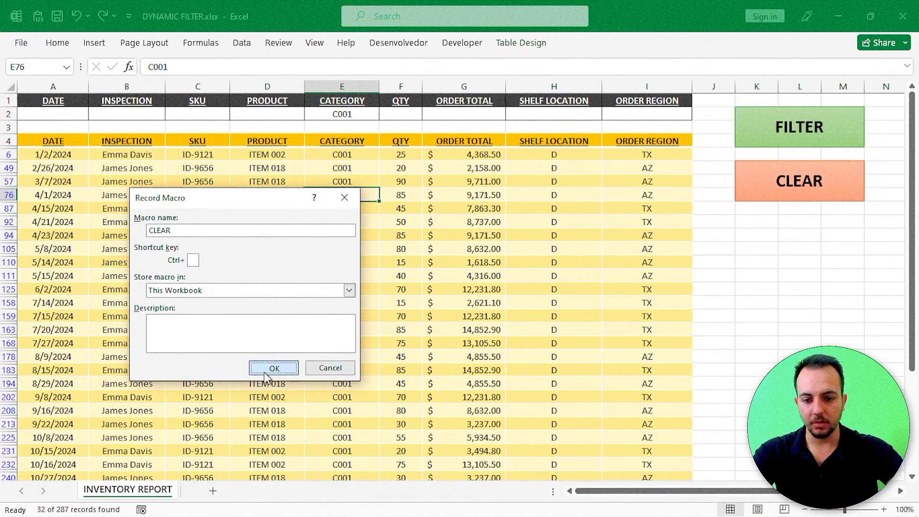
pyautogui.click(56, 141)
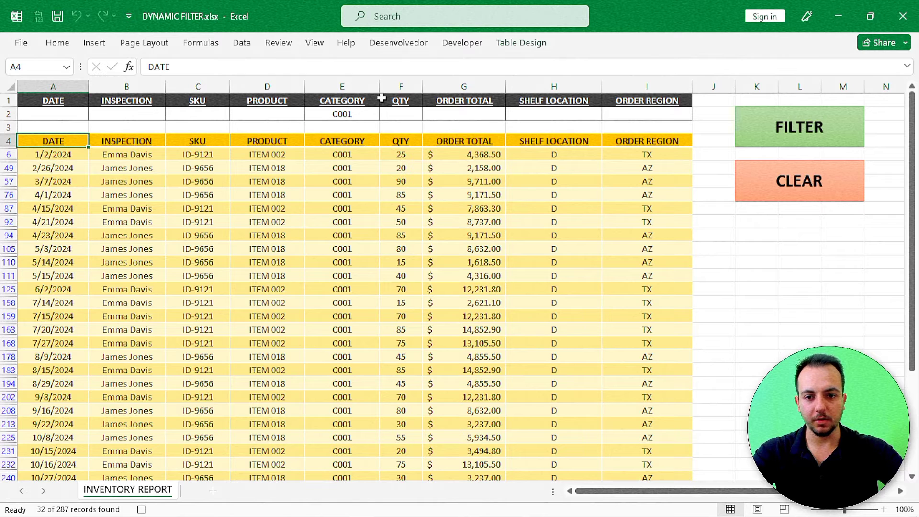
pyautogui.click(242, 43)
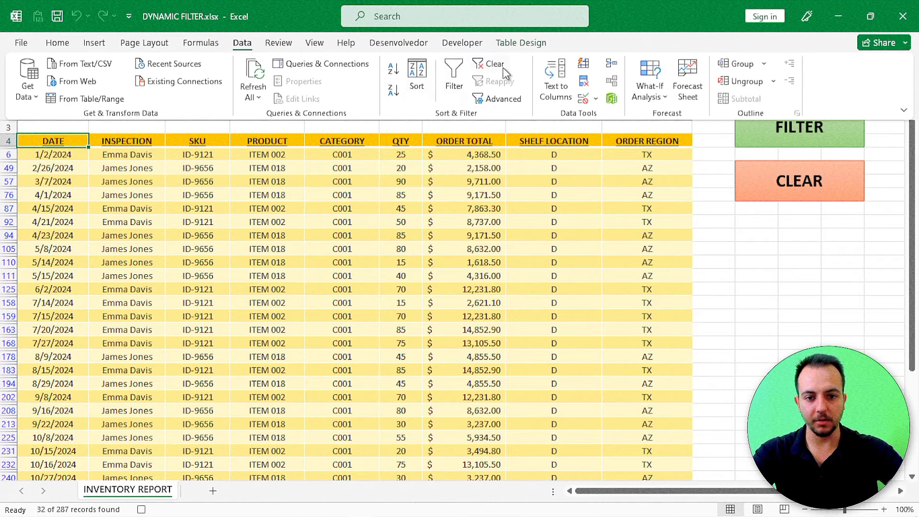
pyautogui.click(503, 70)
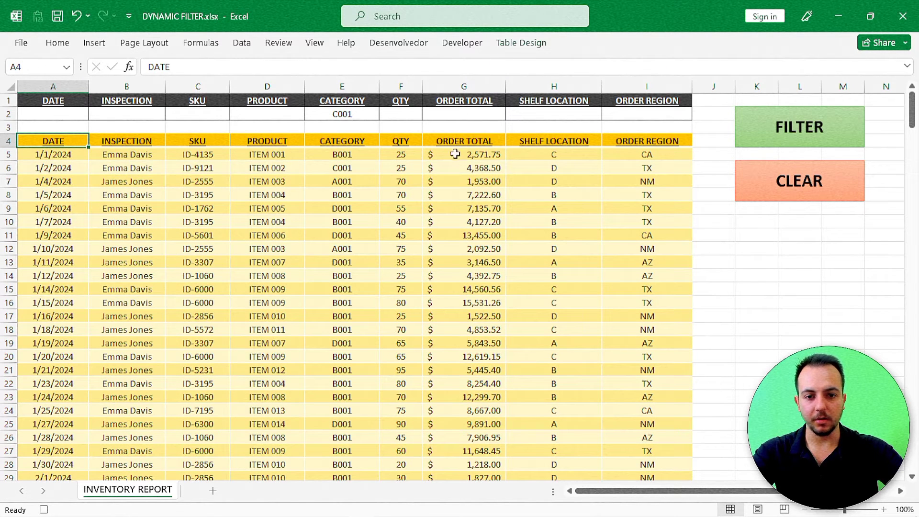
pyautogui.click(462, 43)
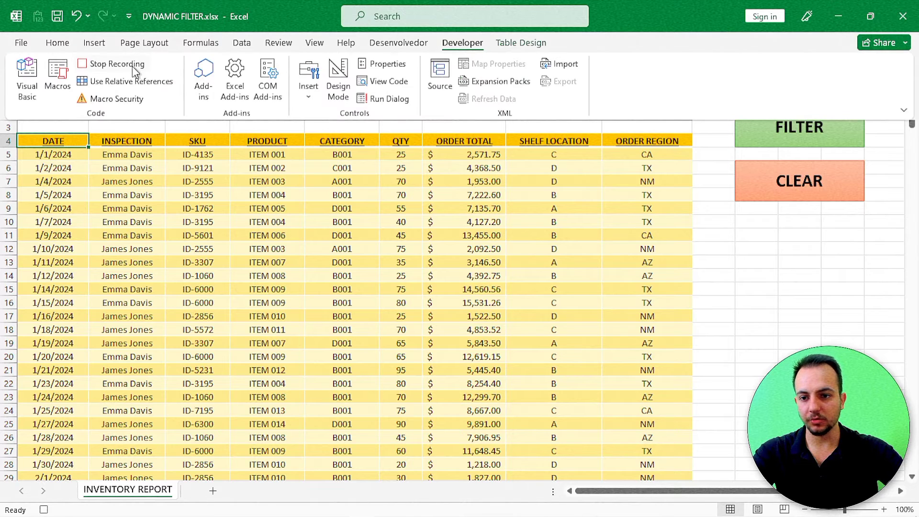
pyautogui.click(117, 63)
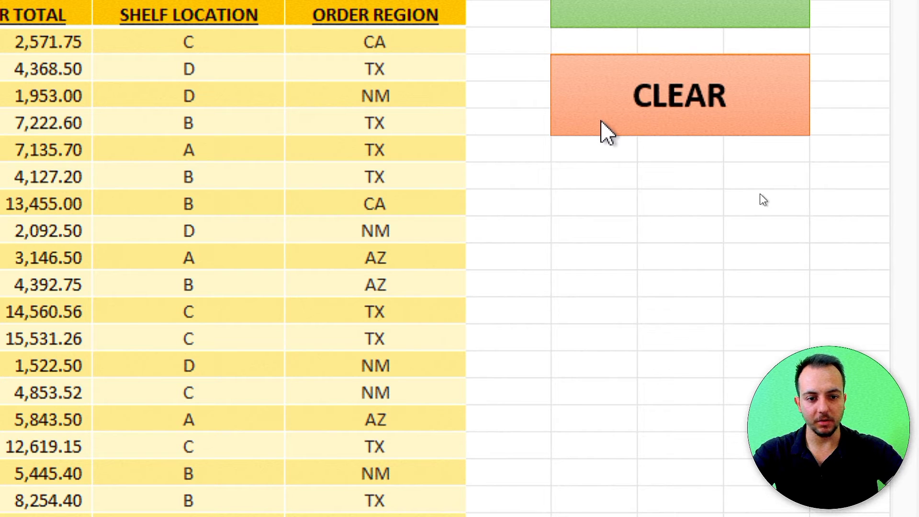
# Assign the CLEAR macro to the orange CLEAR shape
pyautogui.rightClick(563, 109)
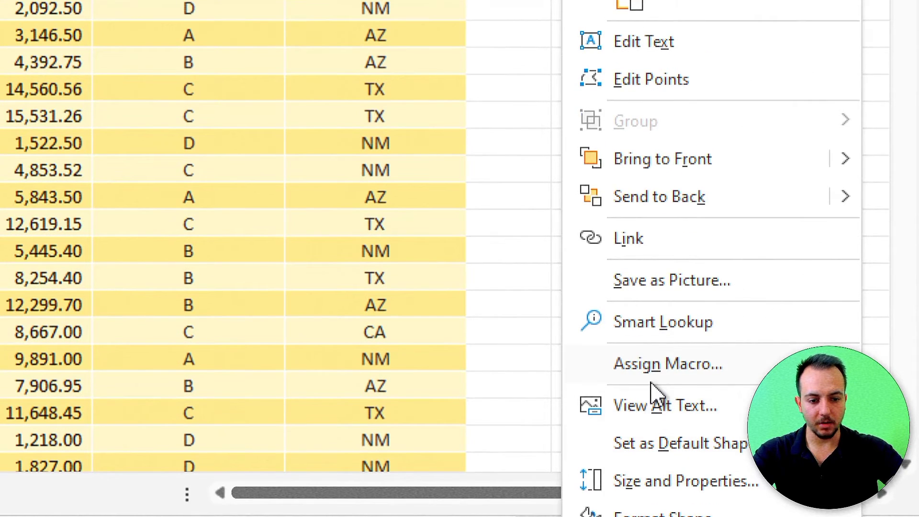
pyautogui.click(650, 431)
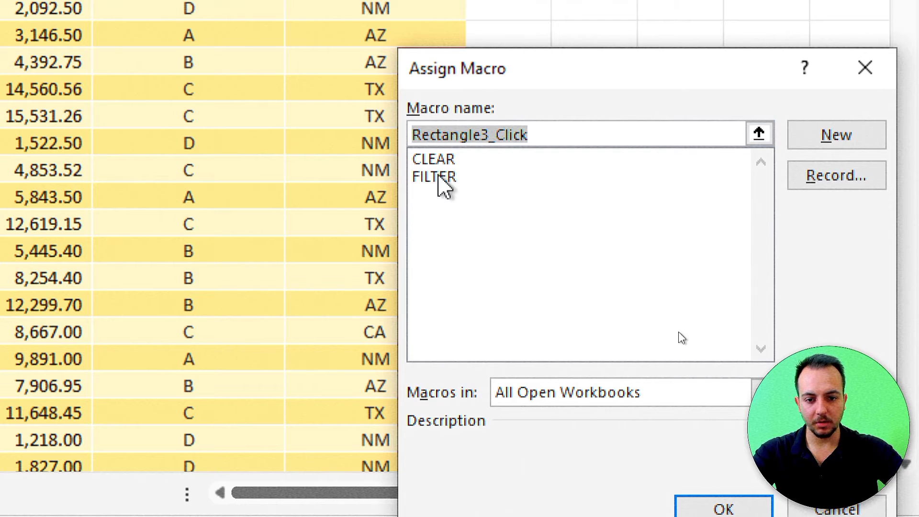
pyautogui.click(438, 178)
pyautogui.click(441, 159)
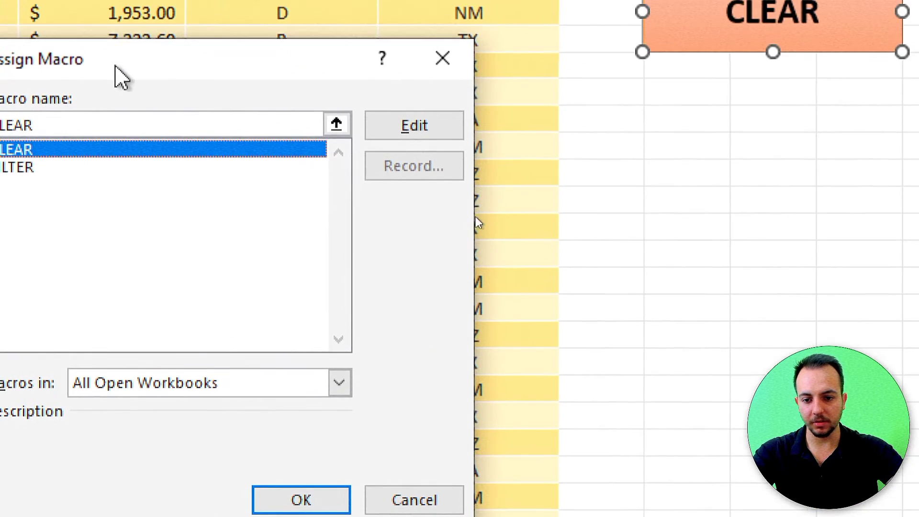
pyautogui.click(294, 501)
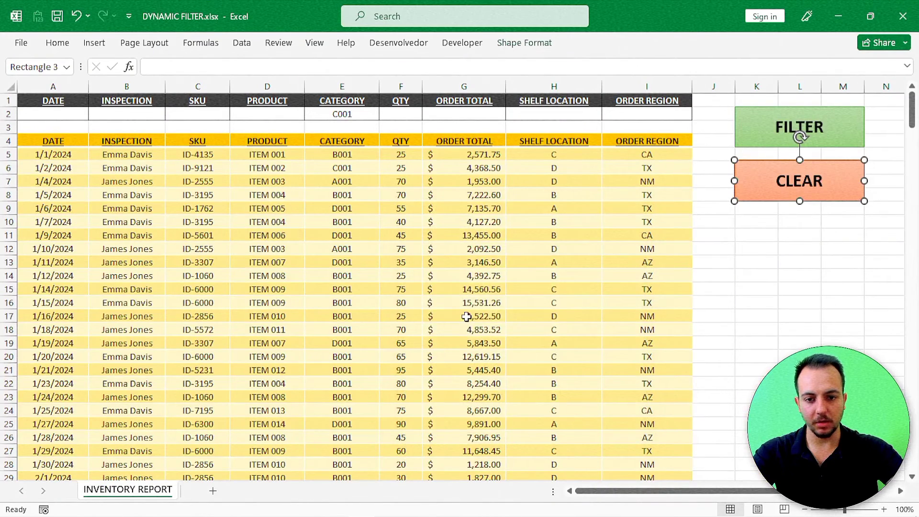
pyautogui.click(466, 317)
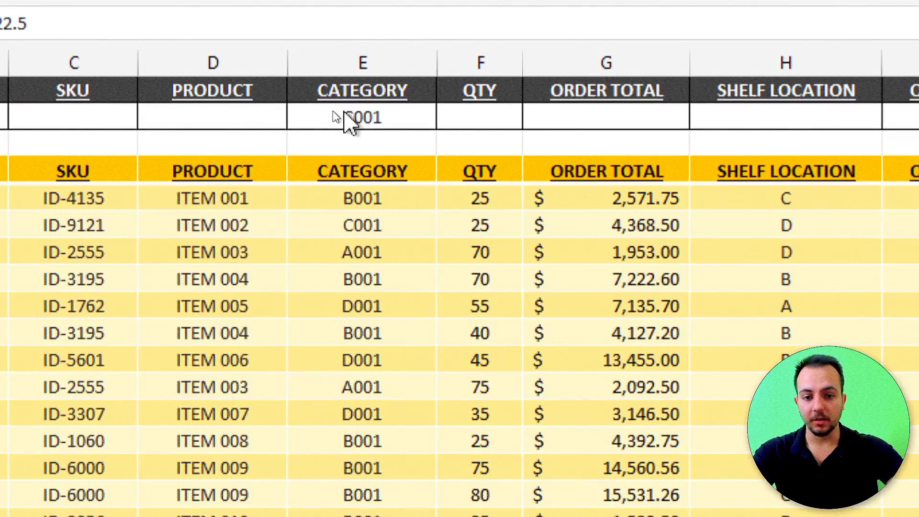
# Clear C001 from E2, enter the inspector's name in B2 and ITEM 001 in D2
pyautogui.click(335, 116)
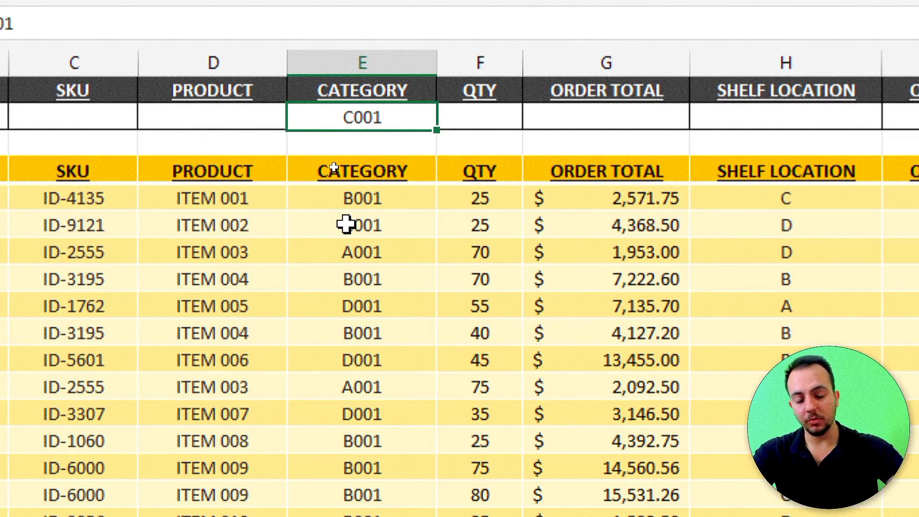
pyautogui.press('Delete')
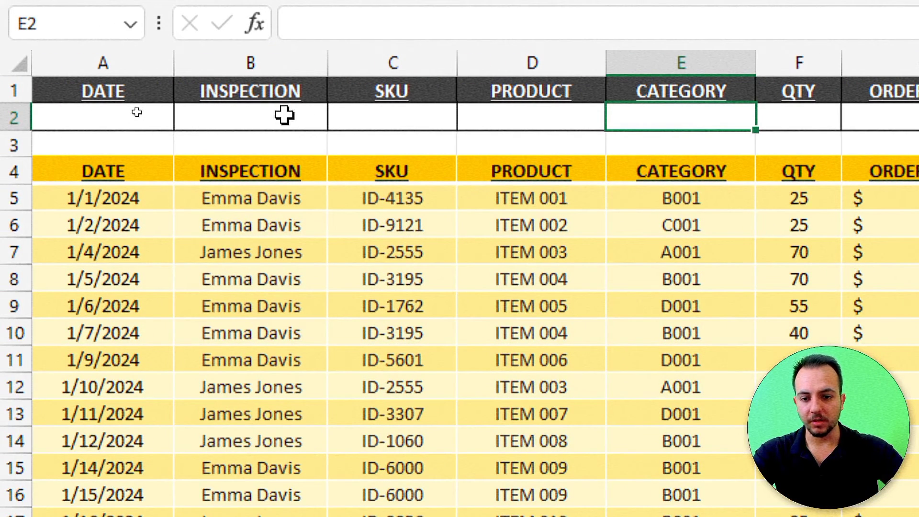
pyautogui.click(267, 111)
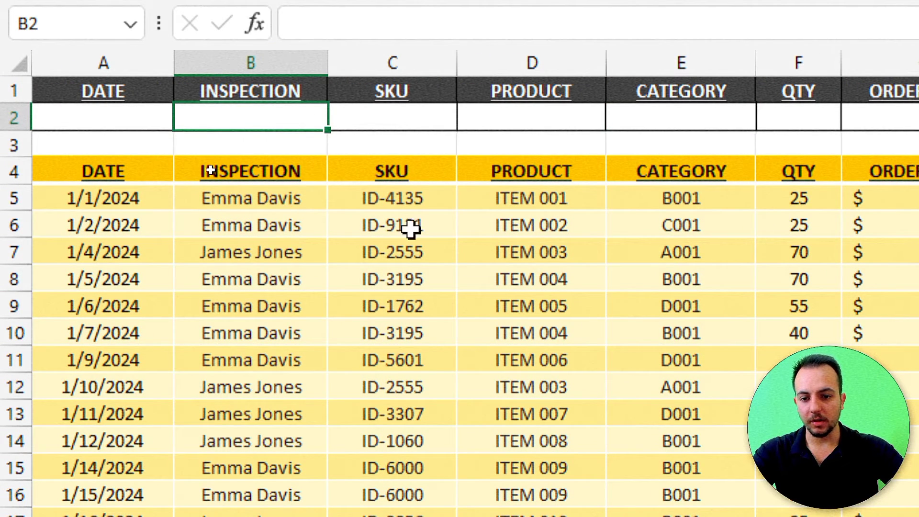
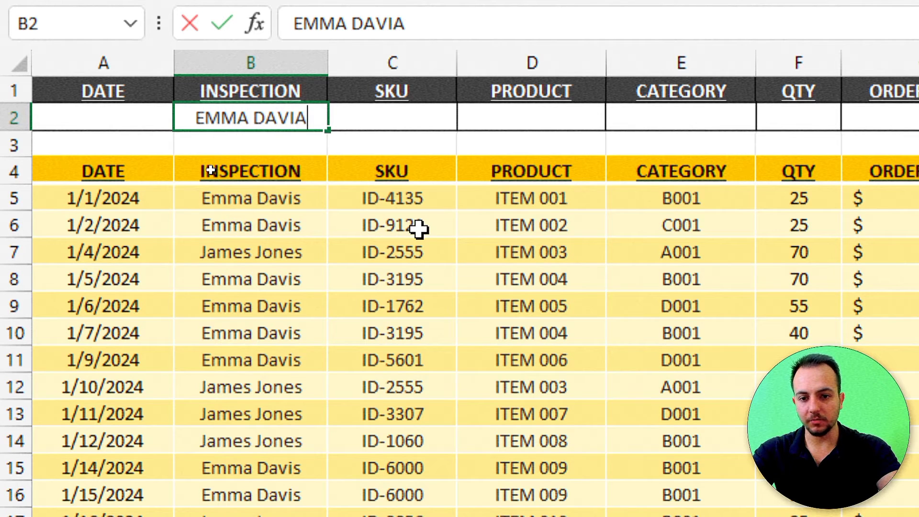
pyautogui.press('Tab')
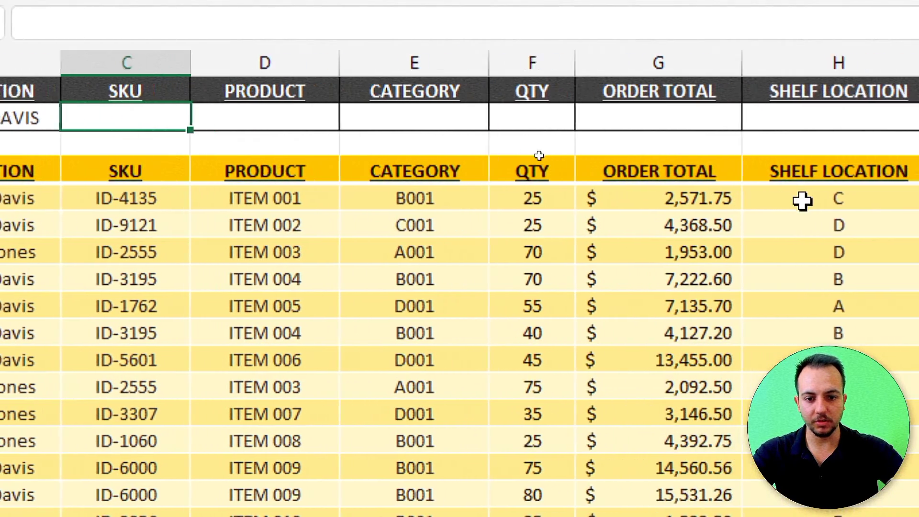
pyautogui.click(255, 115)
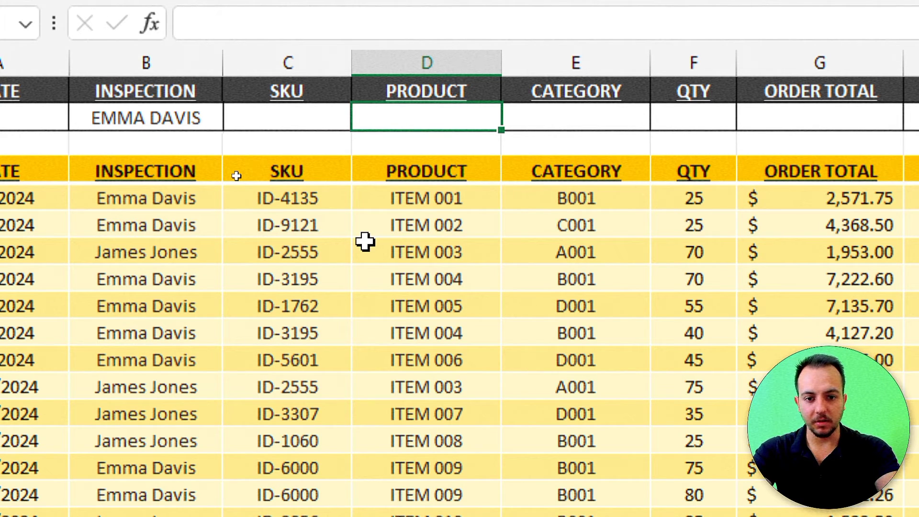
pyautogui.write('ITEM')
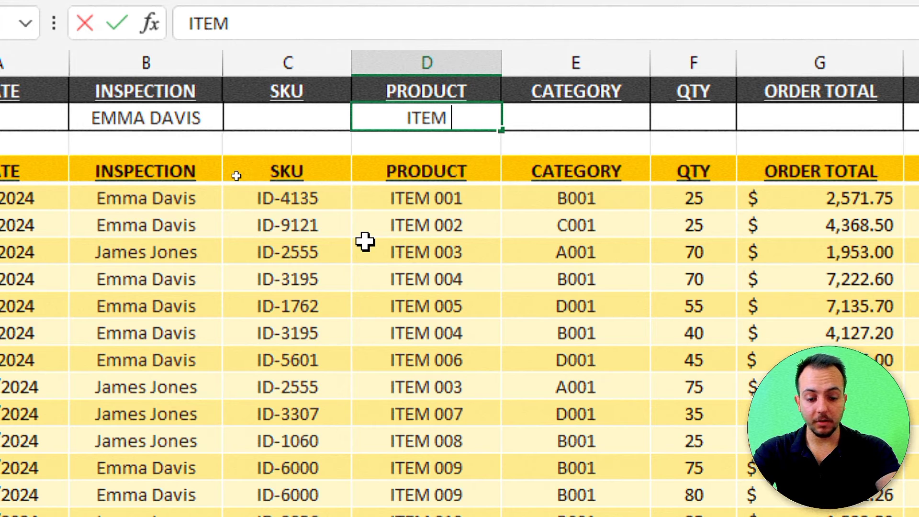
pyautogui.write(' 001')
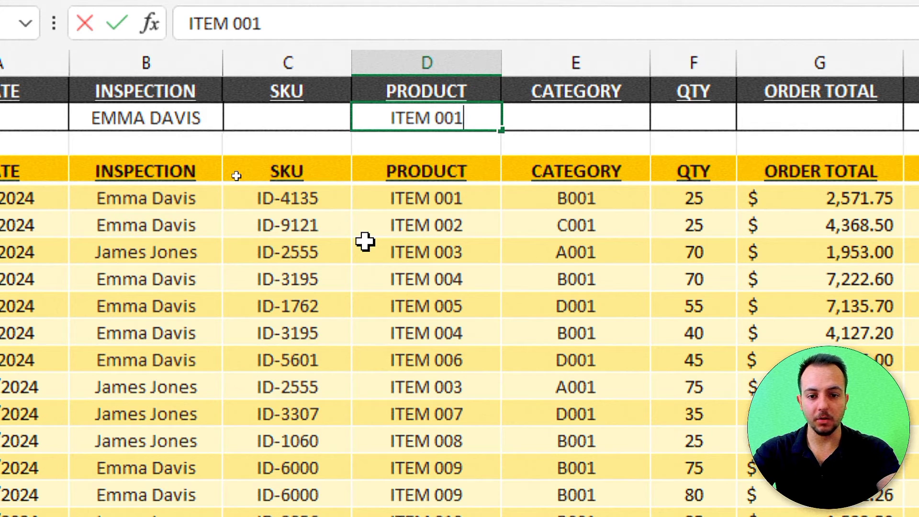
pyautogui.press('Return')
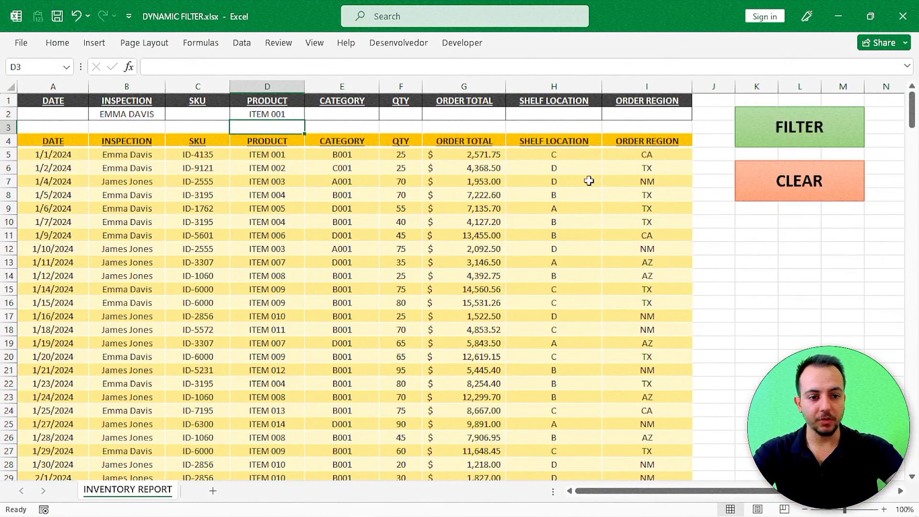
pyautogui.click(762, 142)
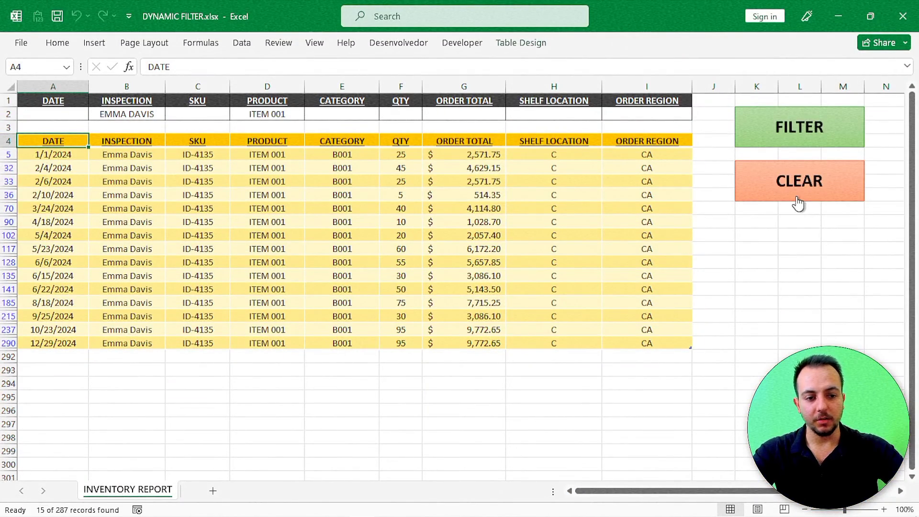
pyautogui.click(798, 203)
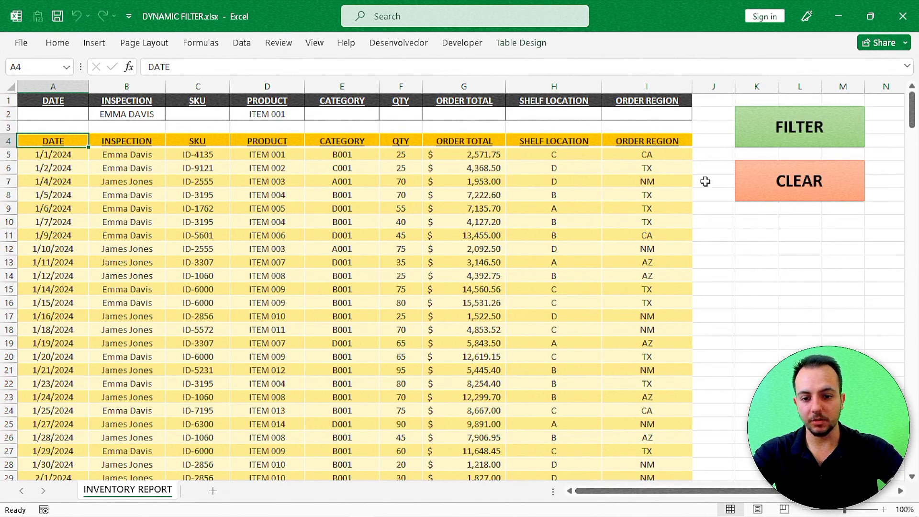
pyautogui.moveTo(912, 111)
pyautogui.mouseDown()
pyautogui.moveTo(903, 236)
pyautogui.moveTo(915, 96)
pyautogui.mouseUp()
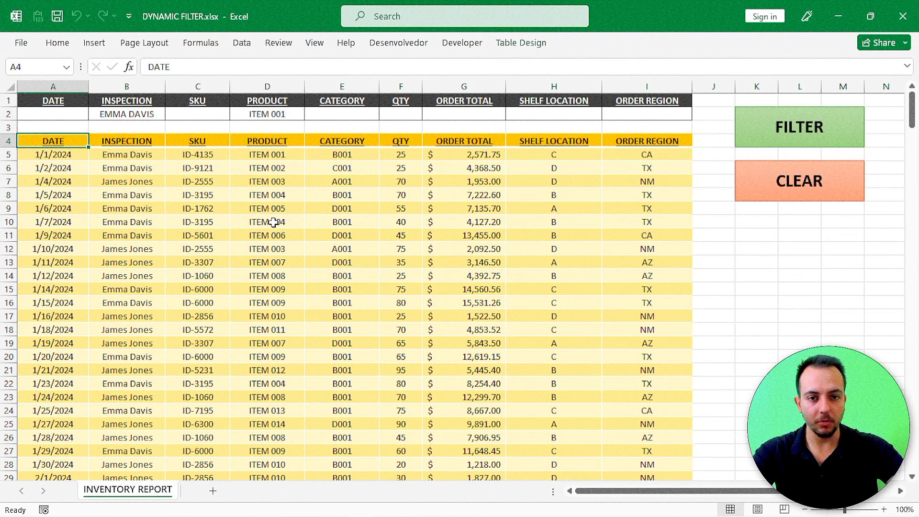
pyautogui.click(738, 143)
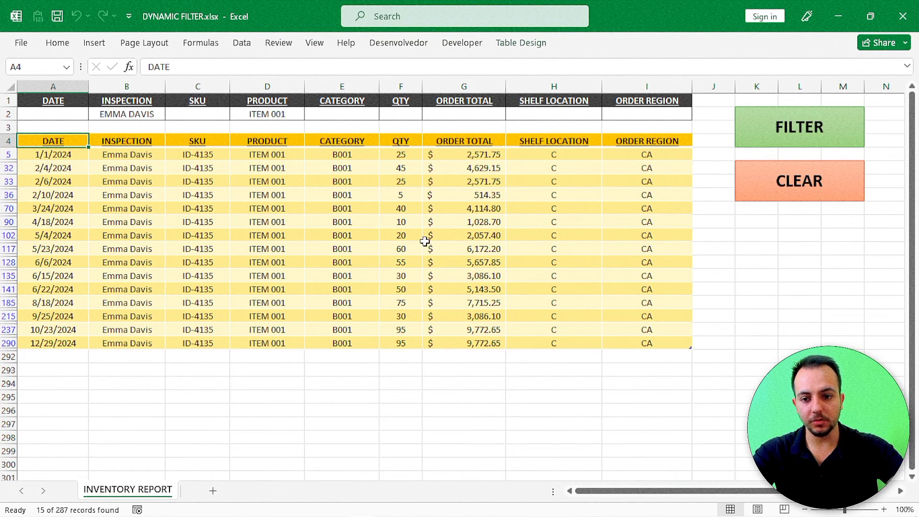
pyautogui.click(781, 188)
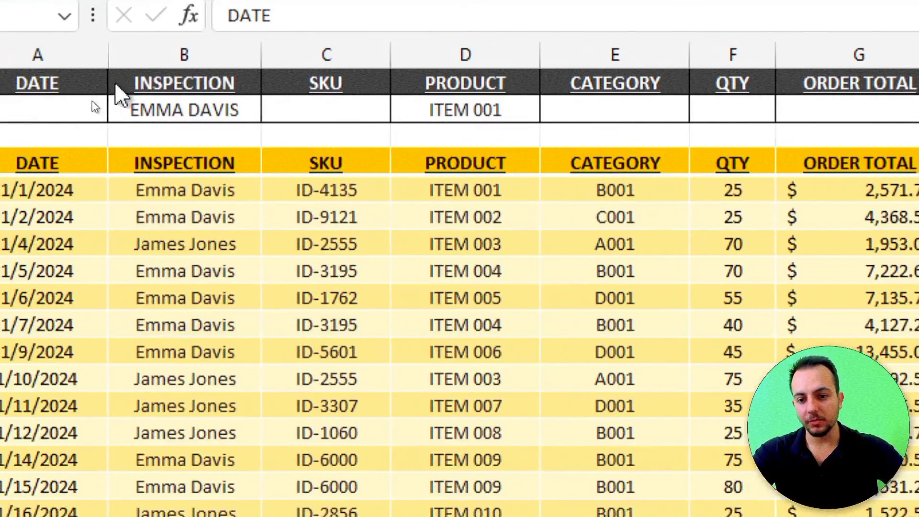
pyautogui.moveTo(142, 100); pyautogui.dragTo(142, 114)
pyautogui.moveTo(460, 86); pyautogui.dragTo(507, 113)
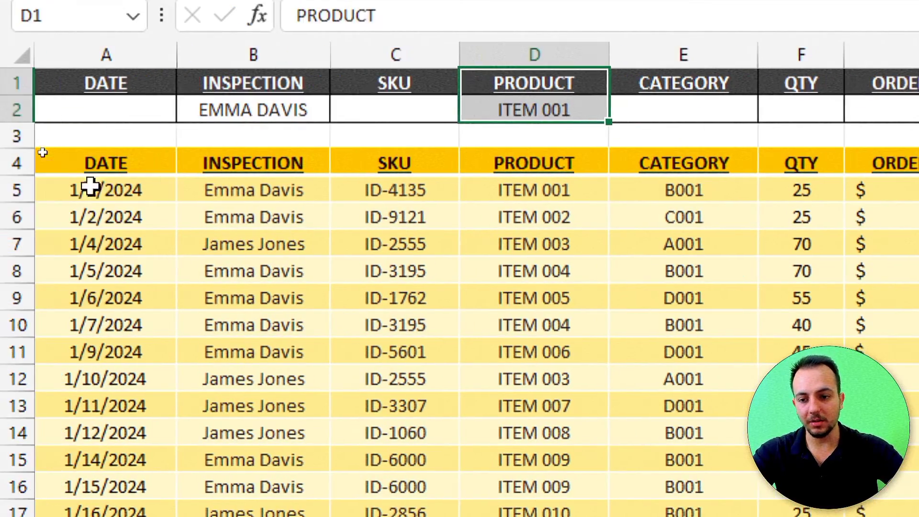
pyautogui.click(57, 194)
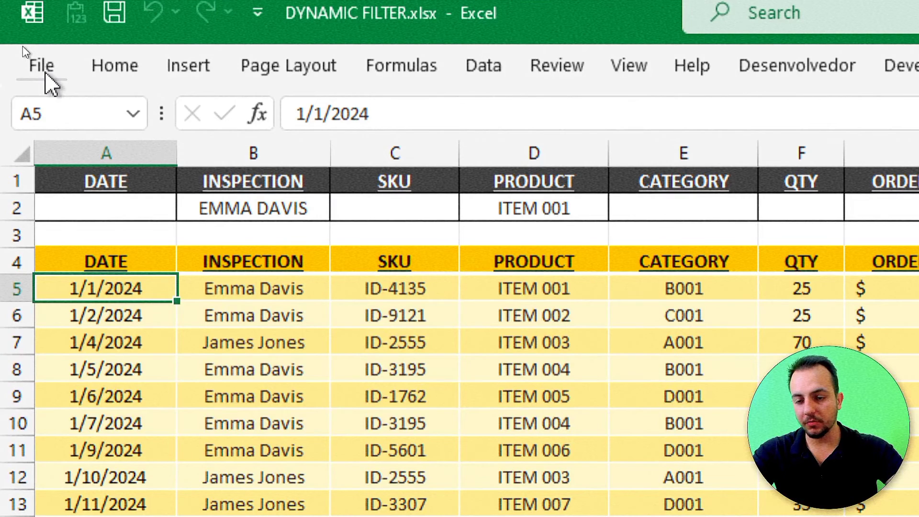
# Open Save As and set the file type to Excel Macro-Enabled Workbook (*.xlsm)
pyautogui.click(46, 73)
pyautogui.click(124, 433)
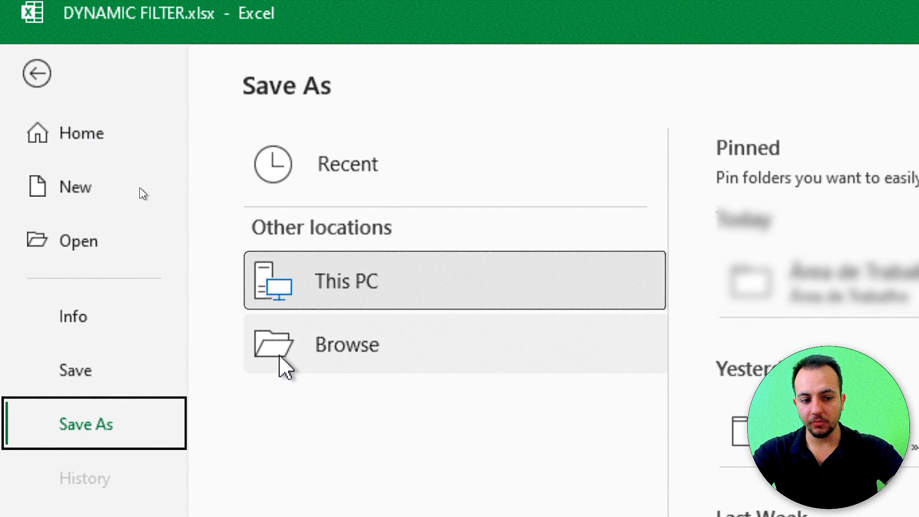
pyautogui.click(287, 368)
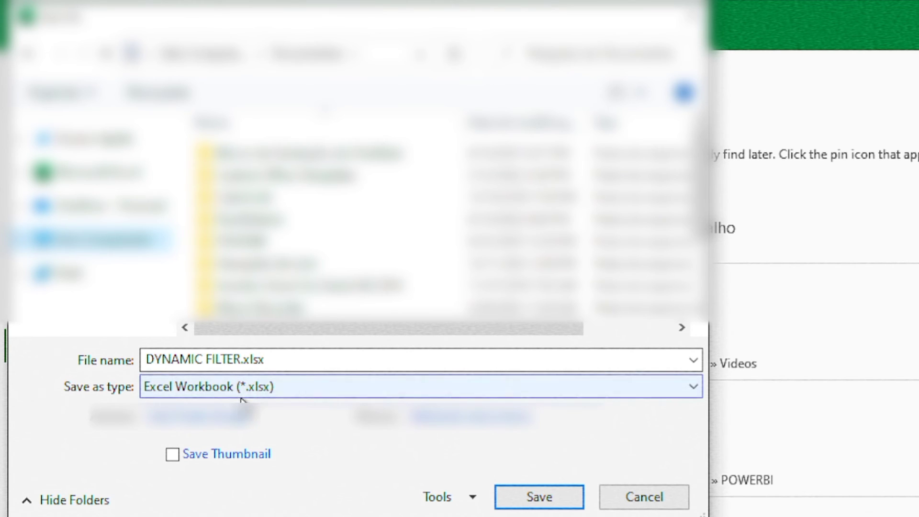
pyautogui.click(255, 393)
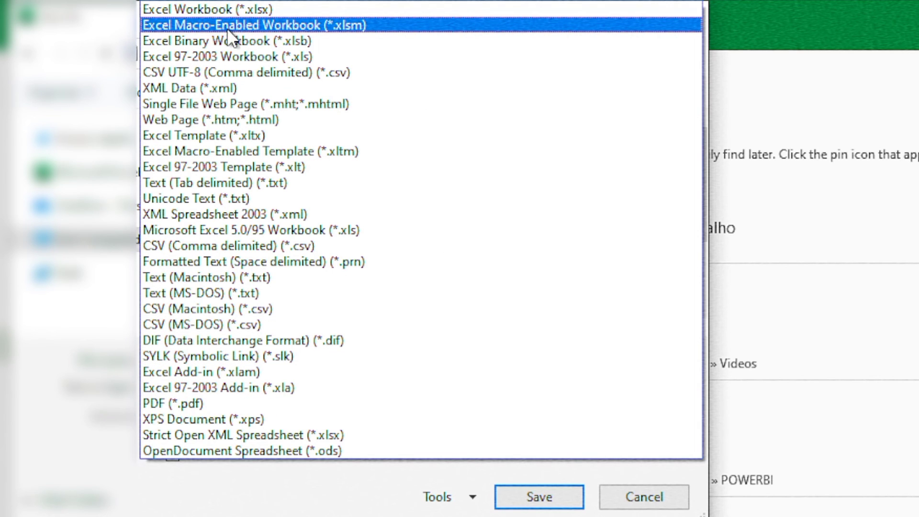
pyautogui.click(337, 29)
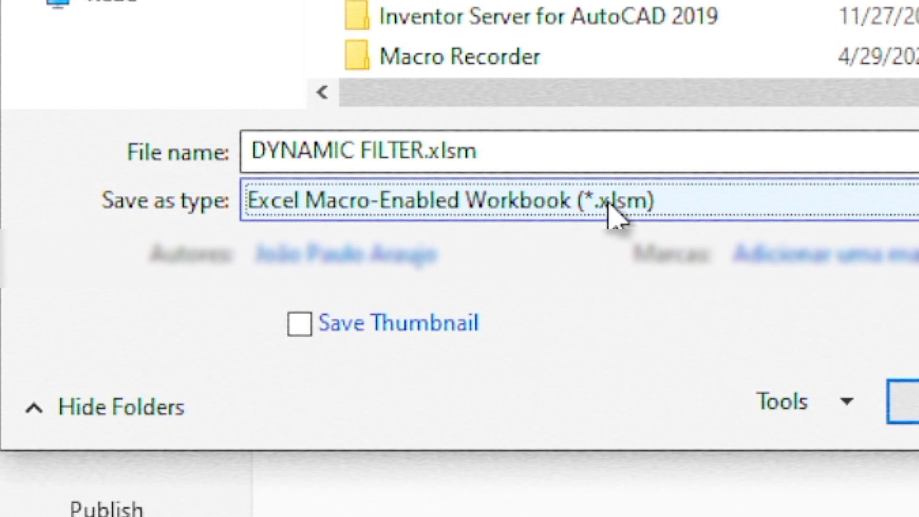